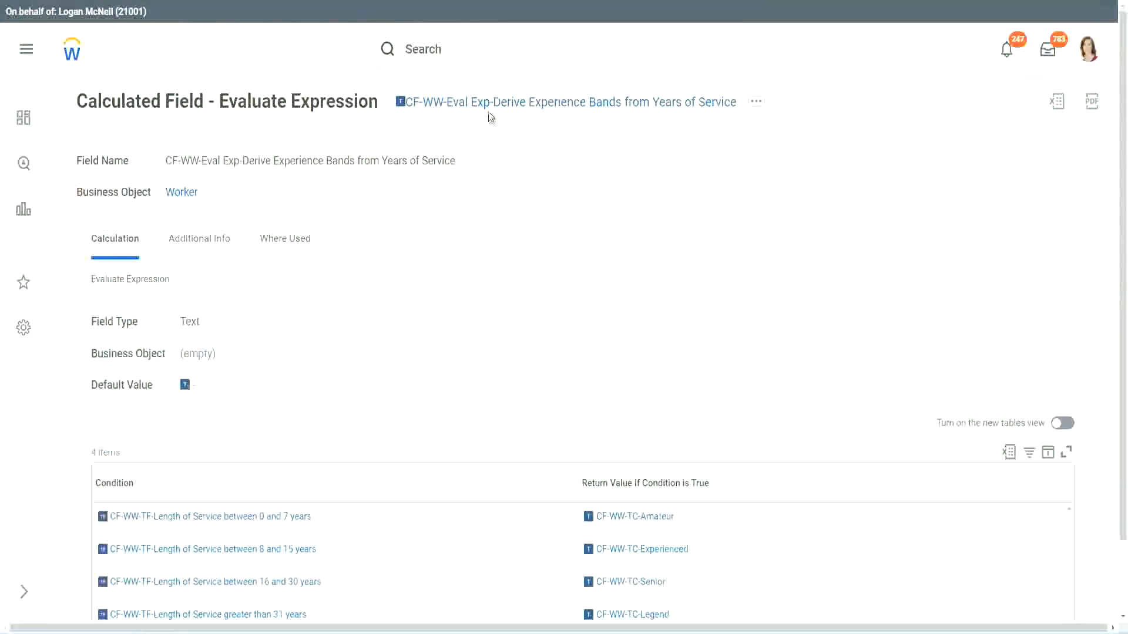
Copy the name of the open Evaluate Expression calculated field, then search for "create calc field" and open the Create Calculated Field task.
right_click(491, 107)
left_click(528, 176)
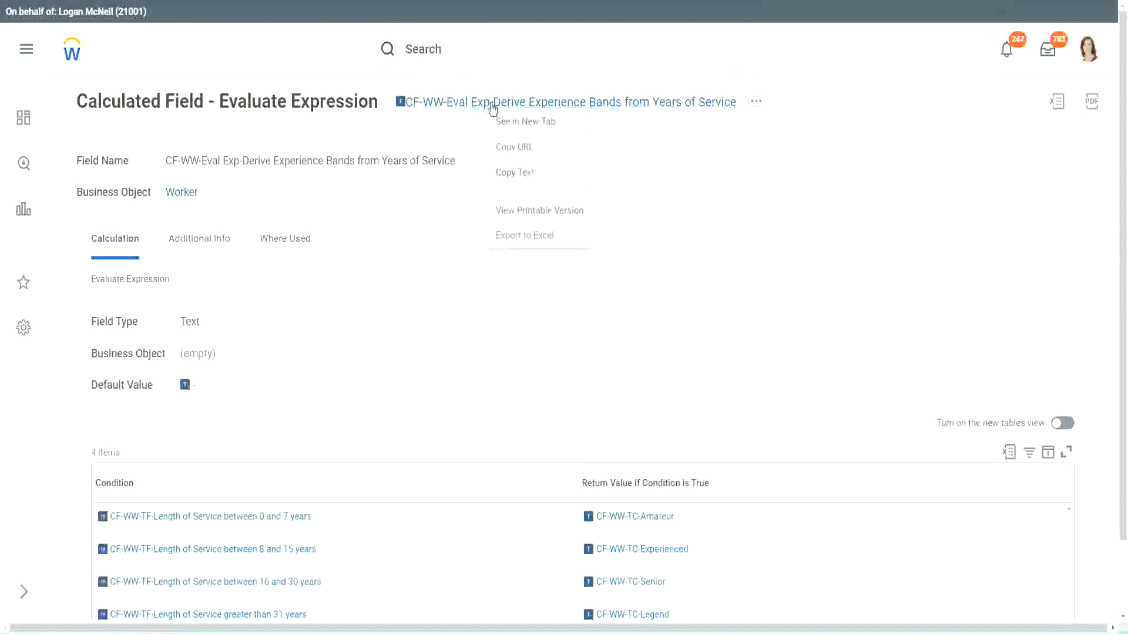
left_click(472, 53)
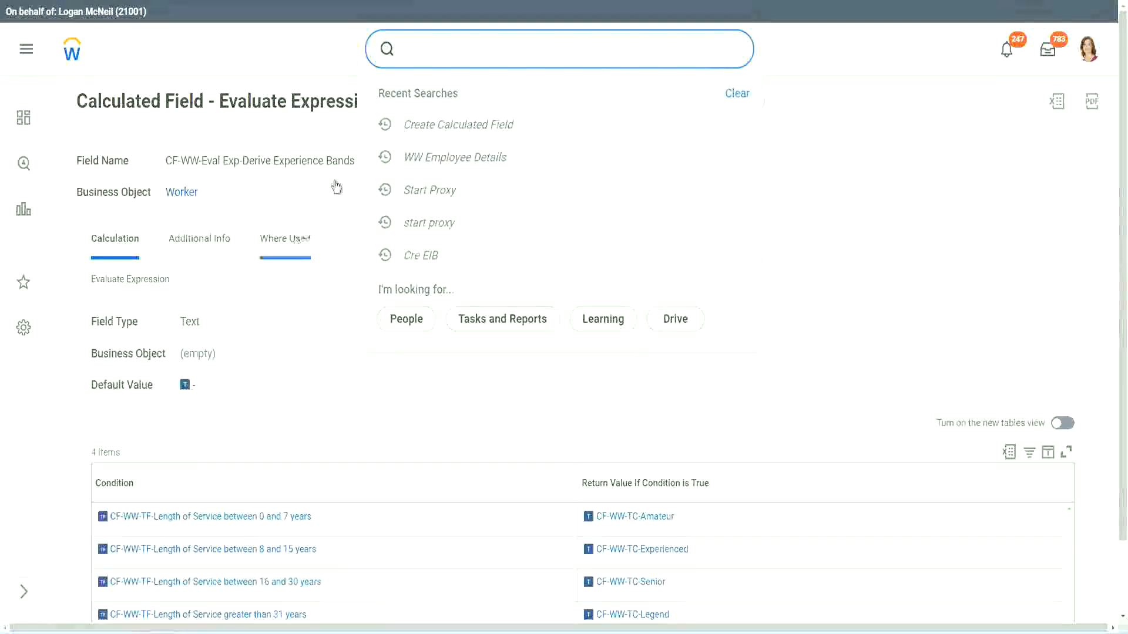
left_click(724, 110)
left_click(446, 44)
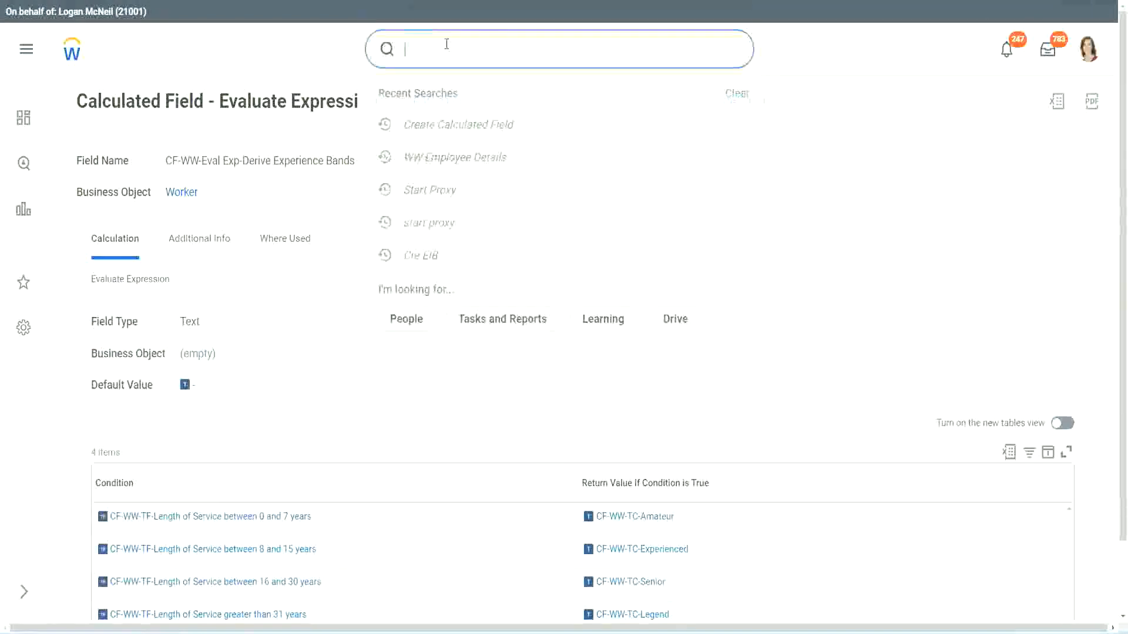
type("create calc")
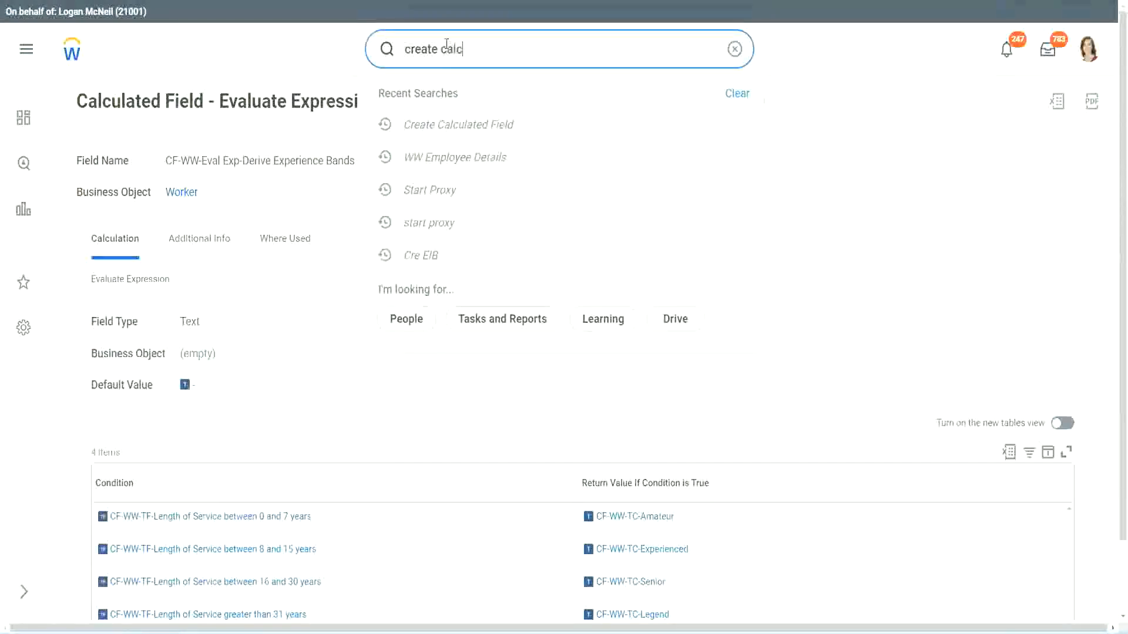
type(" field")
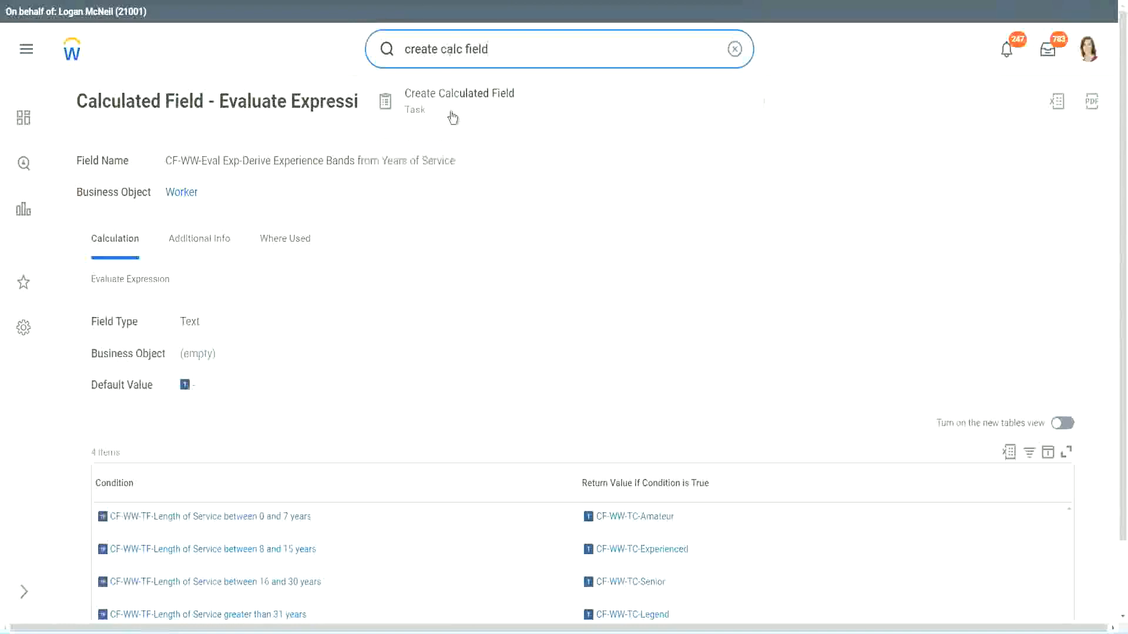
left_click(467, 109)
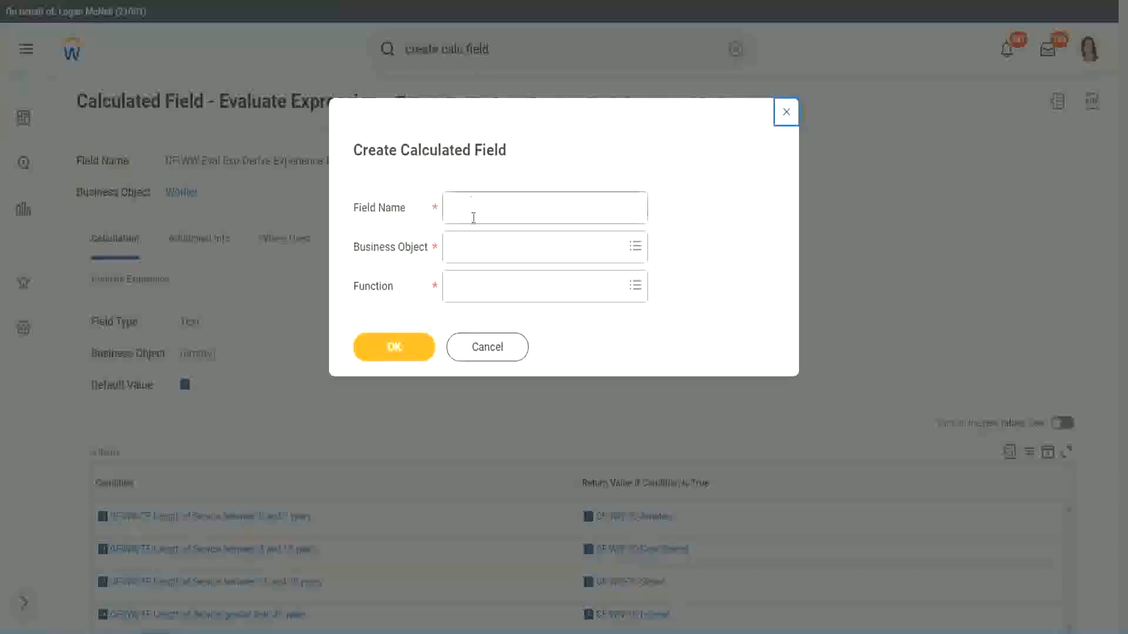
Name the new calculated field "CF-WW-LRB-Identify Experience Bands from years of Service".
left_click(474, 210)
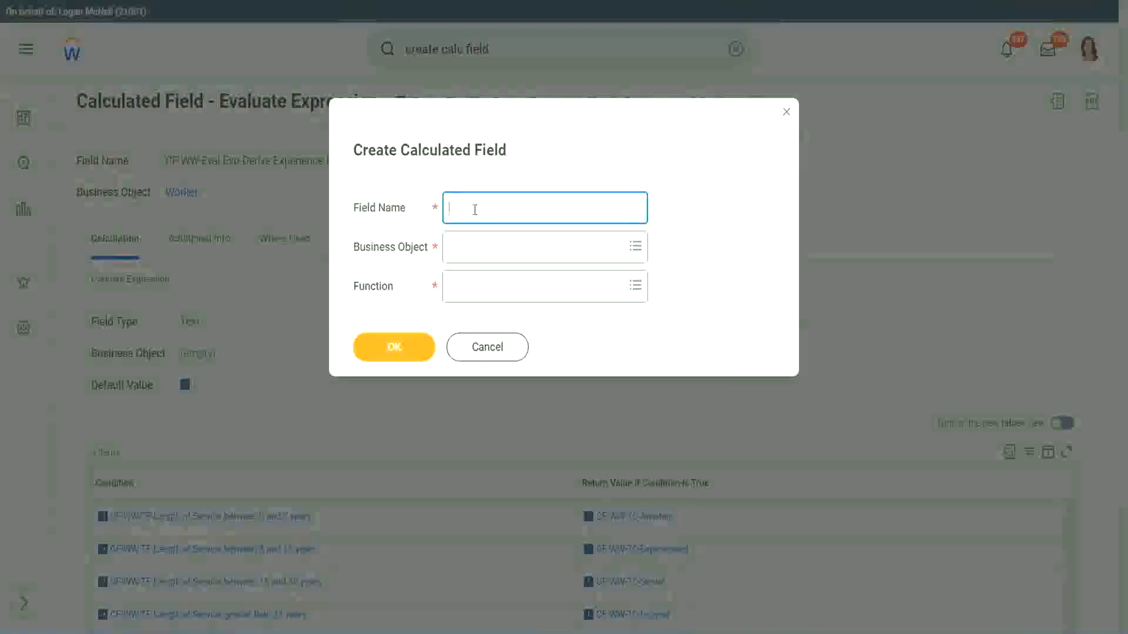
type("CF")
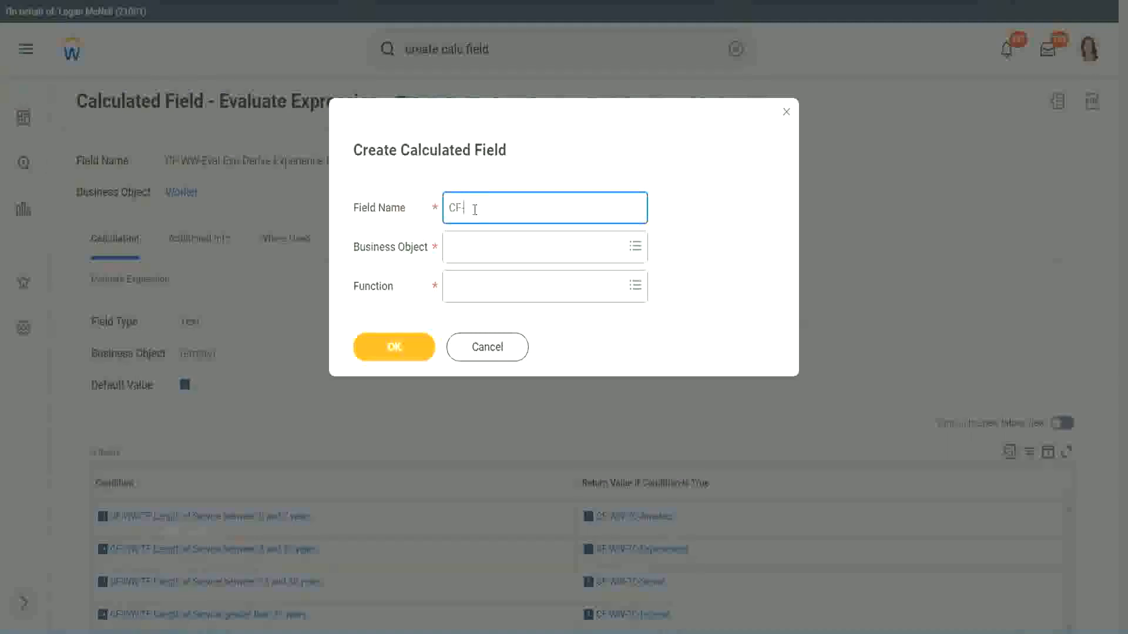
type("-WW-I")
type("RB-Identify Exe")
key("BackSpace")
type("periende")
key("BackSpace")
key("BackSpace")
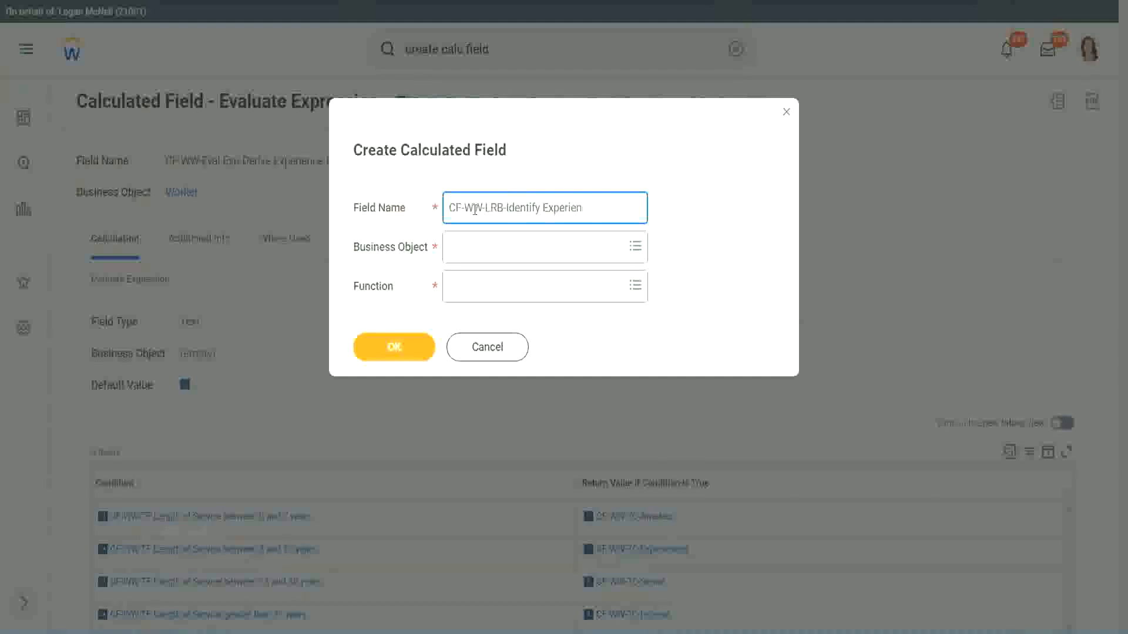
type("ce Bands from years of Service")
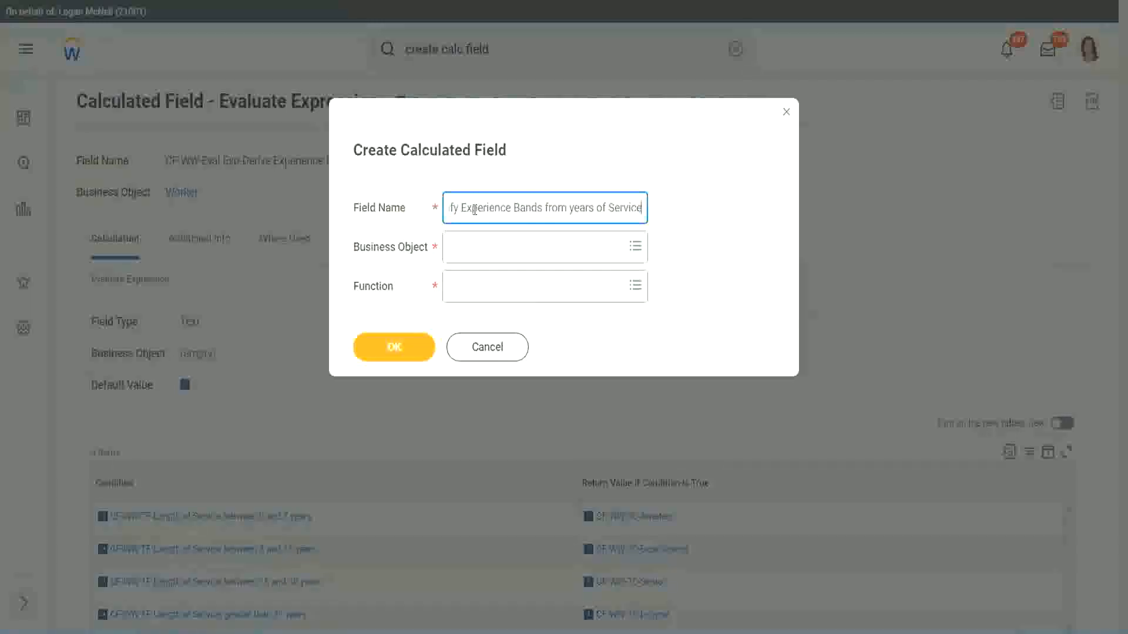
Set the business object to Worker and the function to Lookup Range Band, and proceed to the calculation definition.
key("Tab")
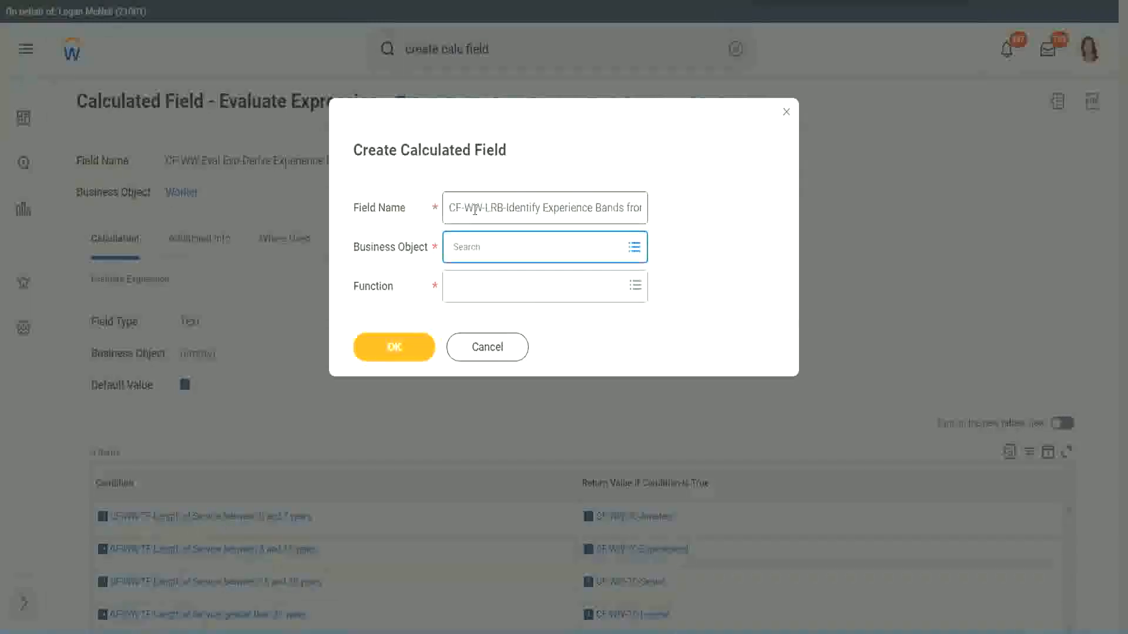
type("worker")
key("Return")
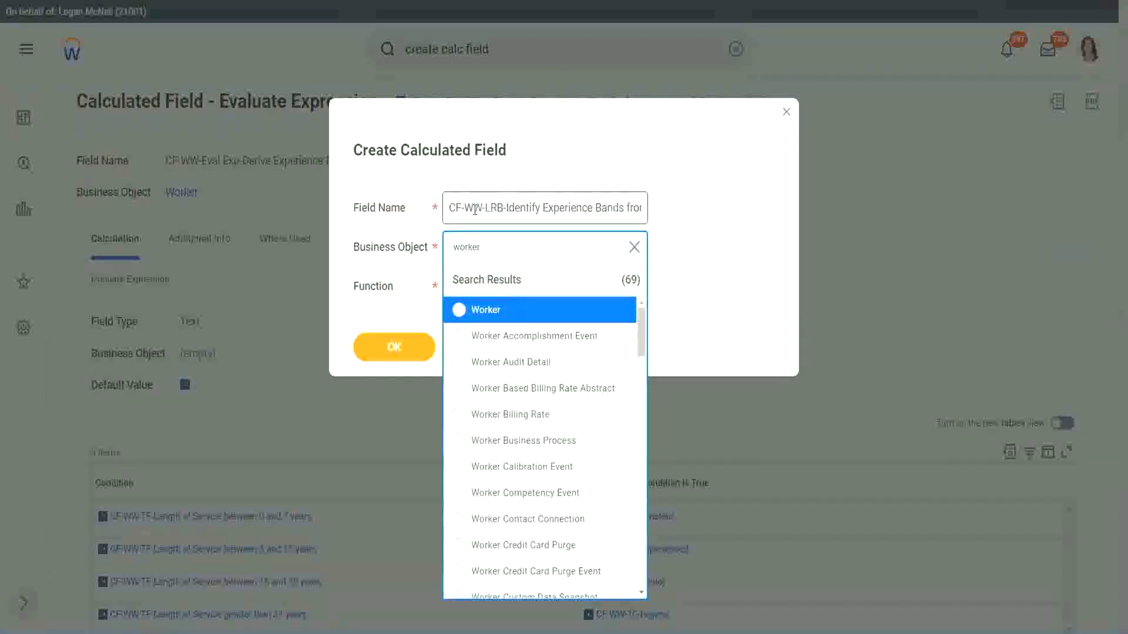
key("Return")
key("Tab")
type("l")
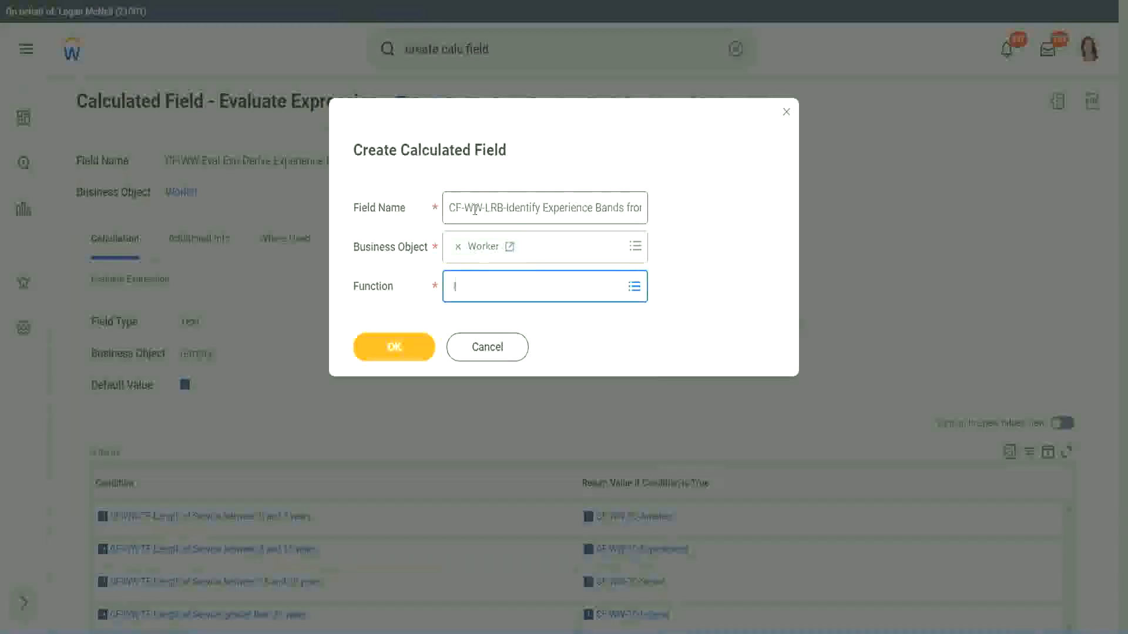
type("rb")
key("Return")
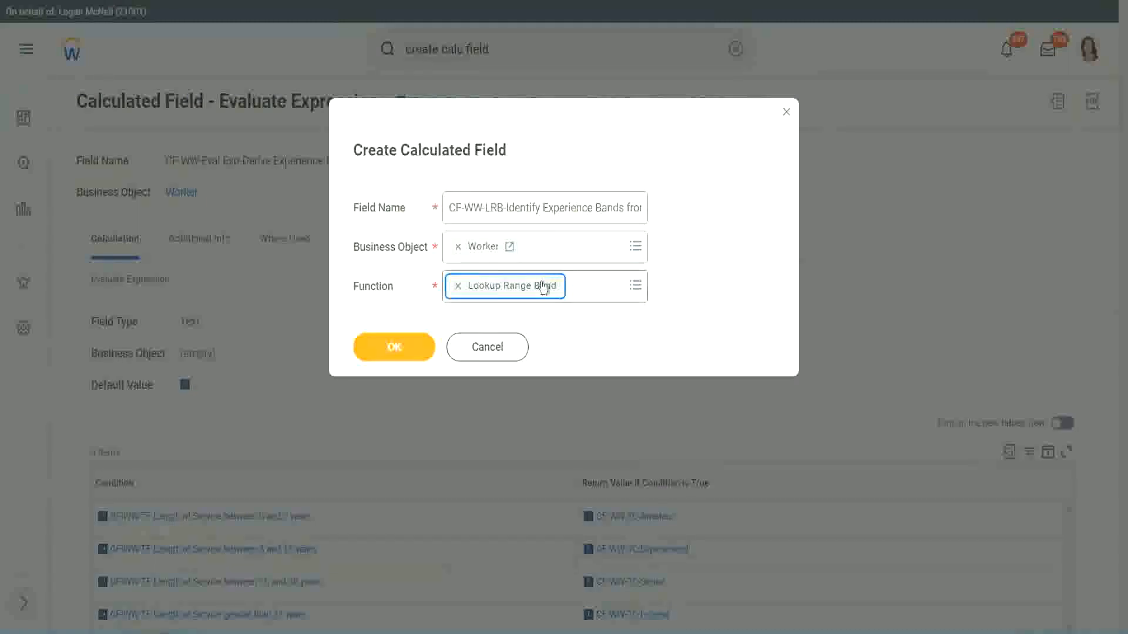
left_click(403, 350)
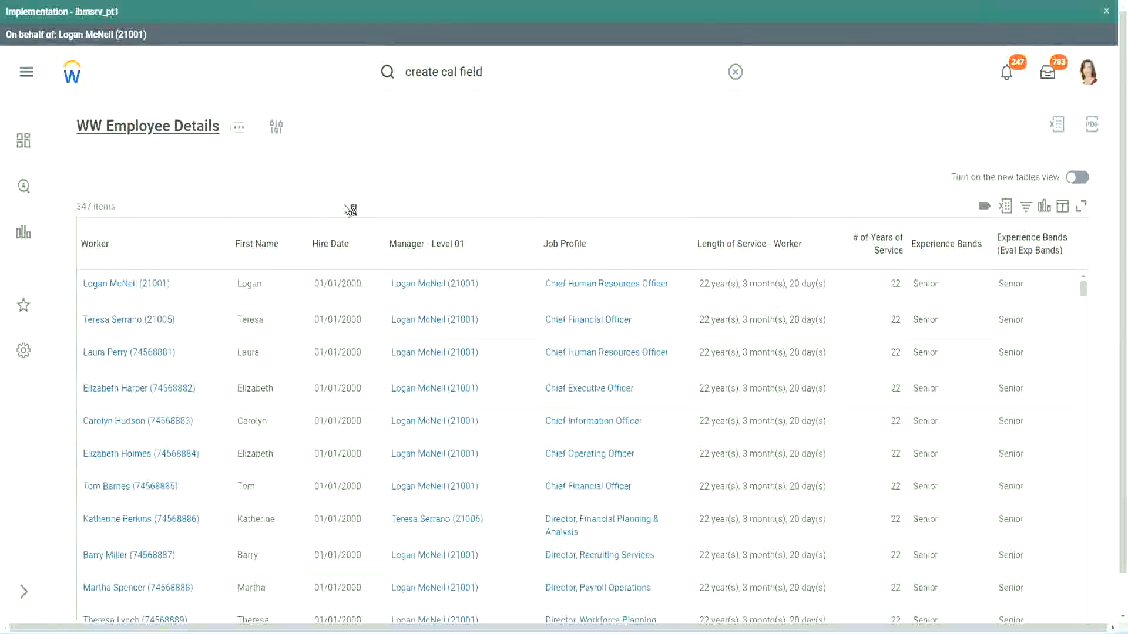
Copy CF-WW-Convert Text To Number-Number of Years from Length of Service from the WW Employee Details report definition and set it as the source field.
left_click(401, 358)
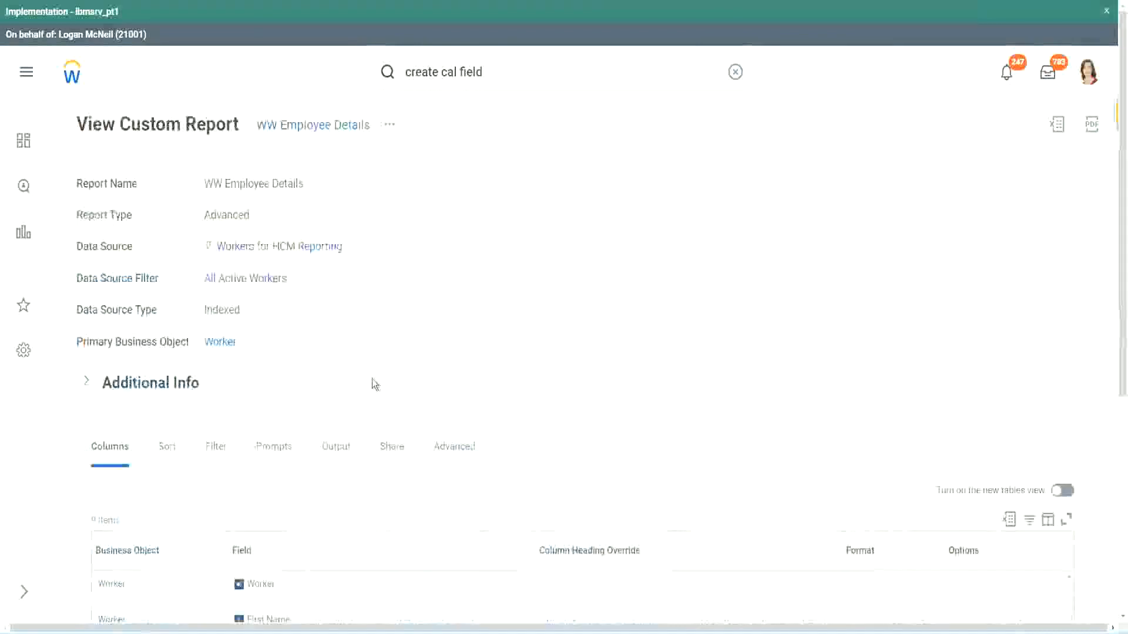
scroll(376, 382, "down", 5)
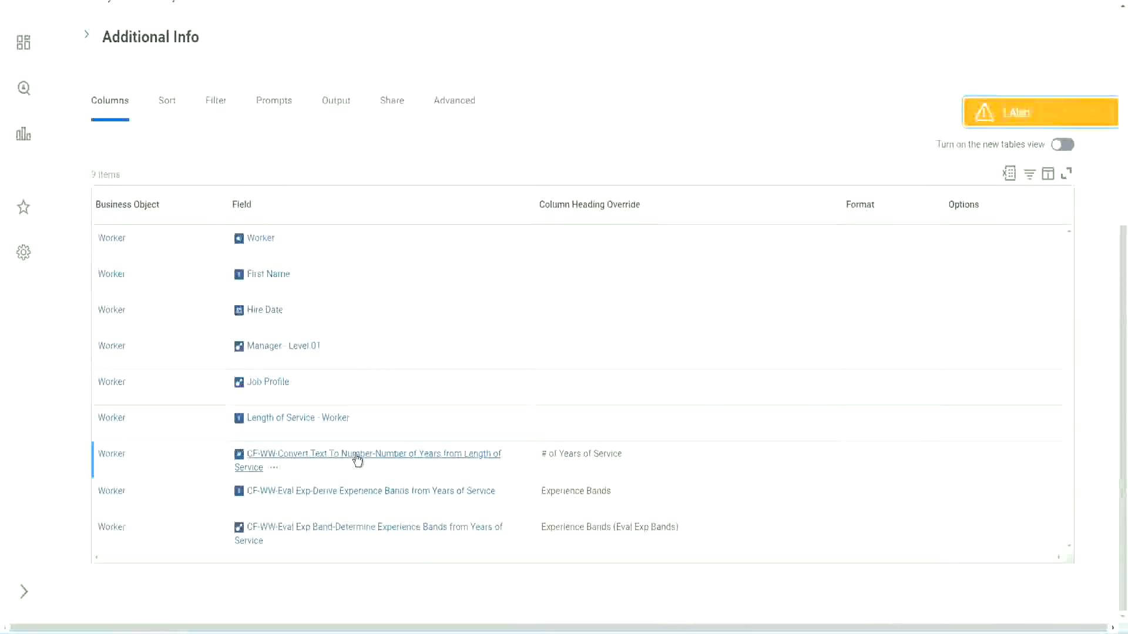
right_click(355, 459)
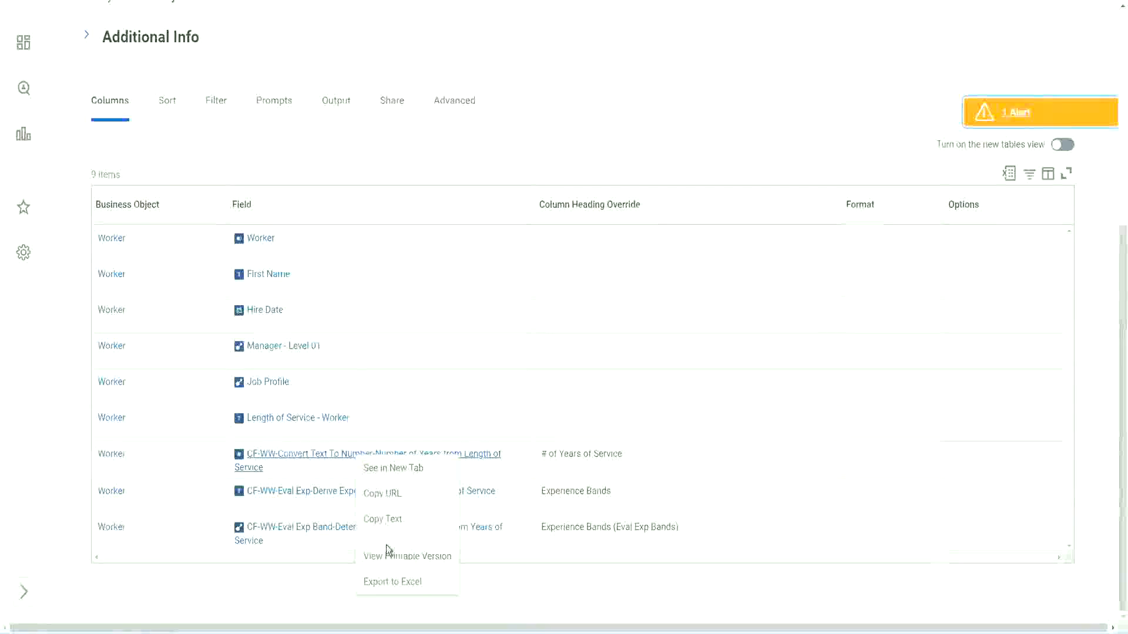
left_click(510, 0)
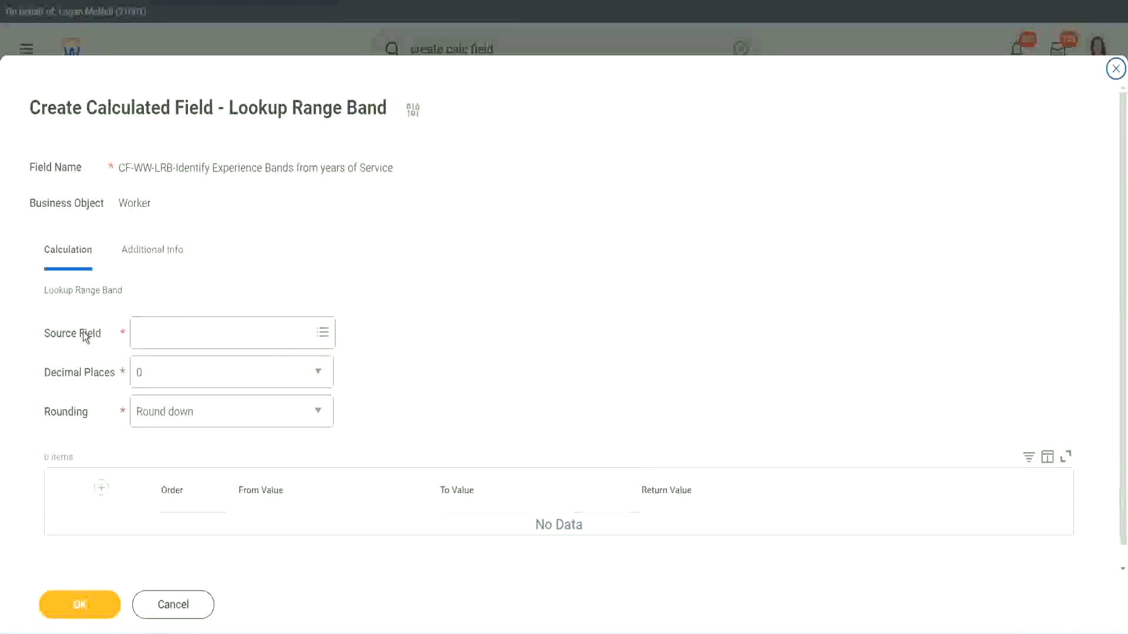
left_click(175, 334)
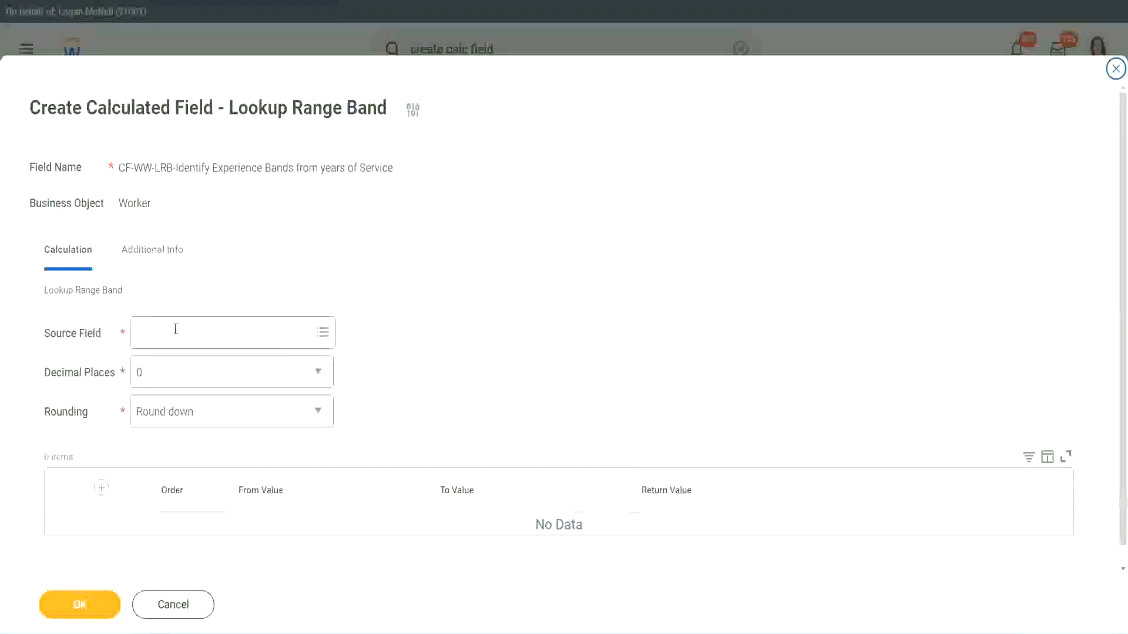
key("Return")
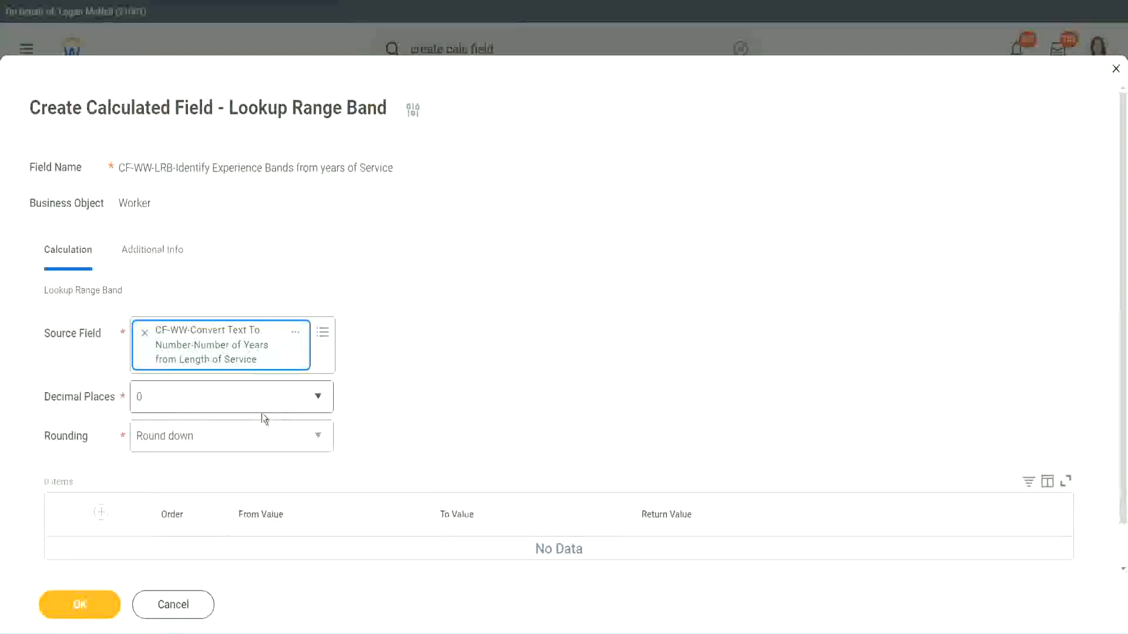
Review the decimal places options, keeping 0, and set the rounding to Round.
left_click(220, 403)
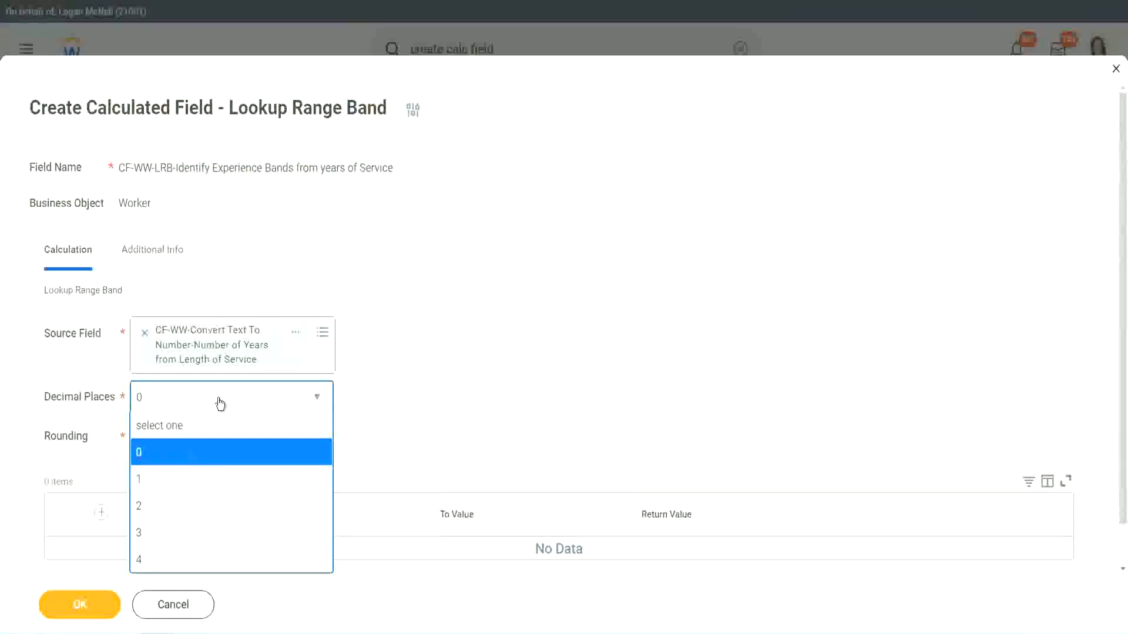
left_click(439, 385)
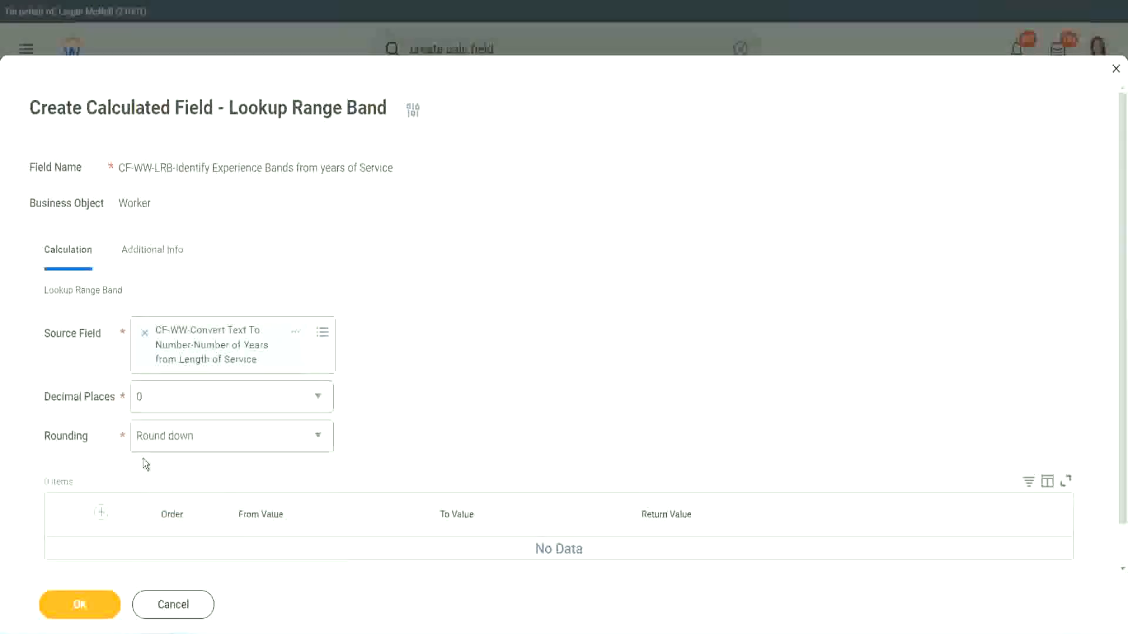
left_click(181, 441)
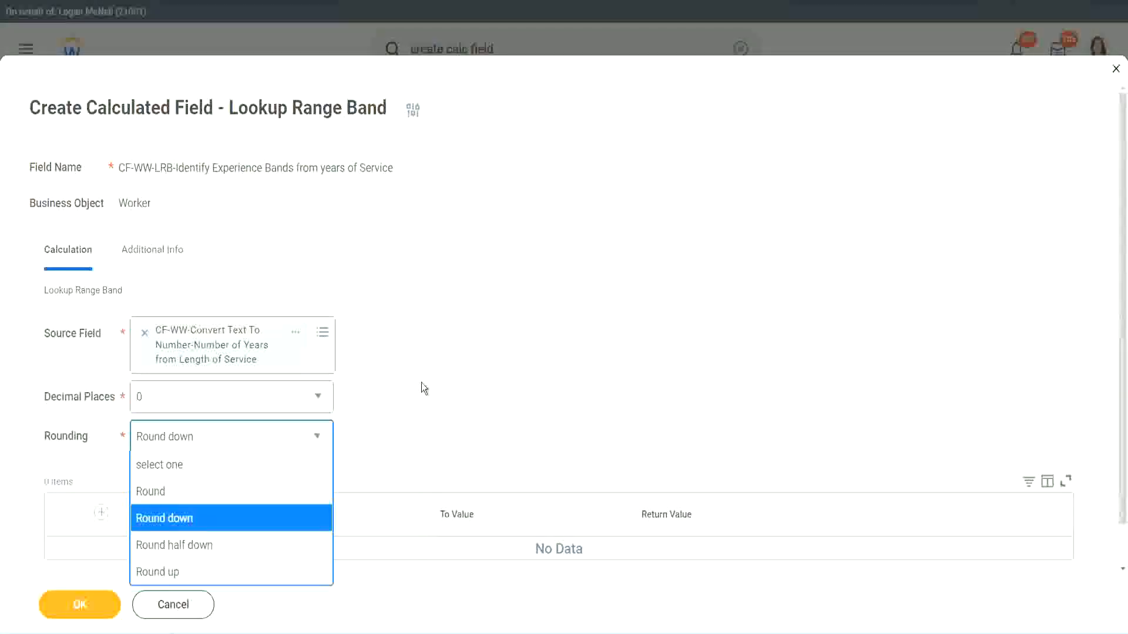
left_click(397, 432)
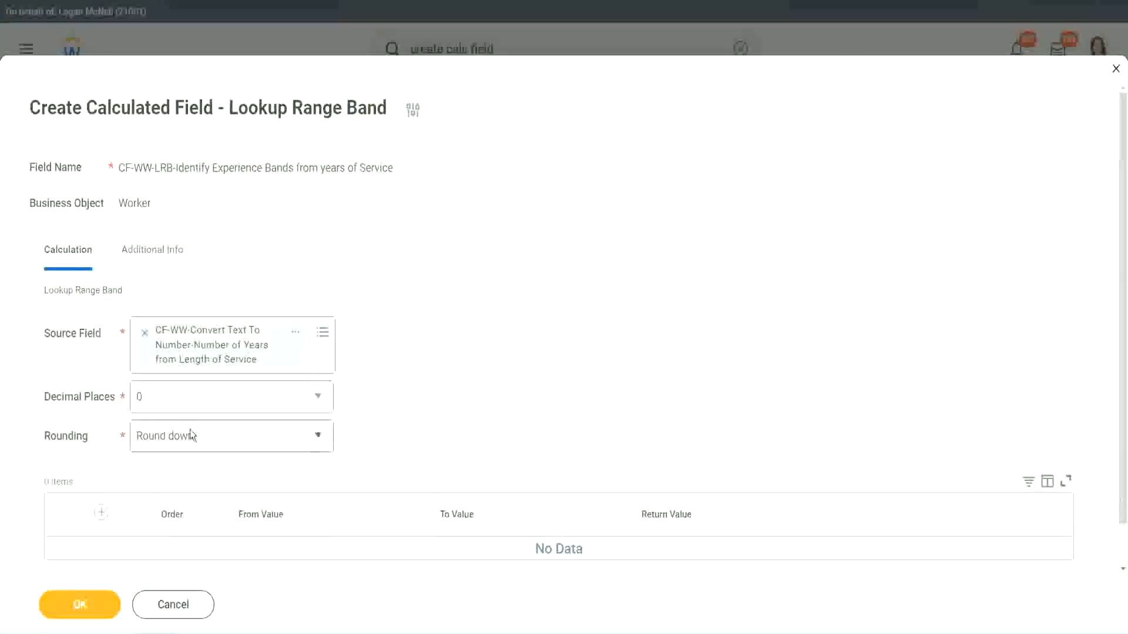
left_click(194, 445)
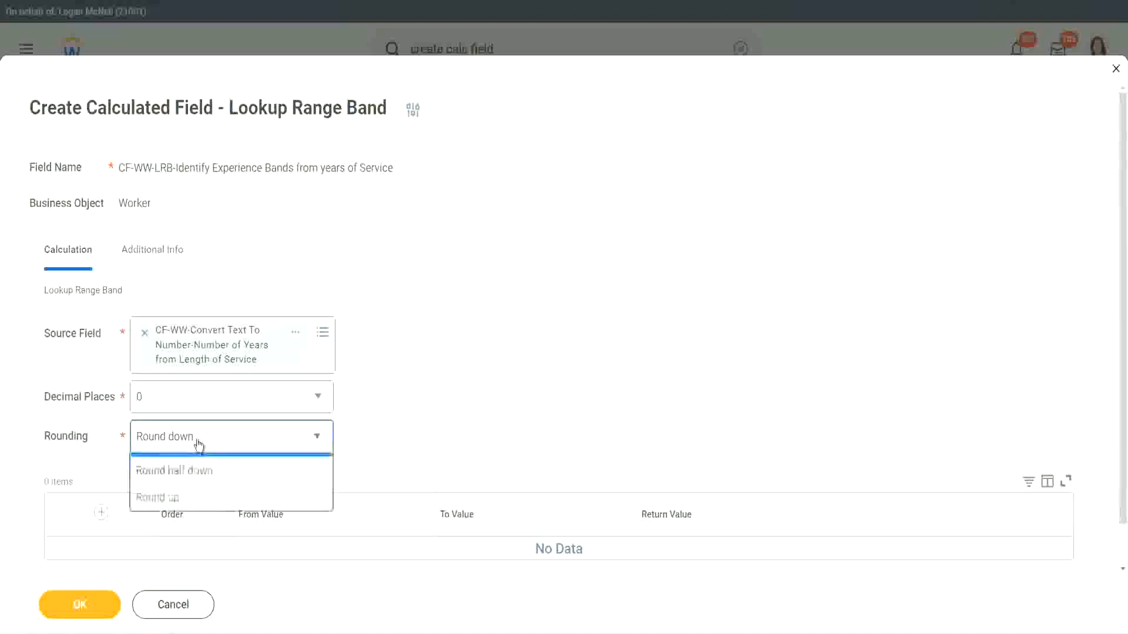
left_click(186, 492)
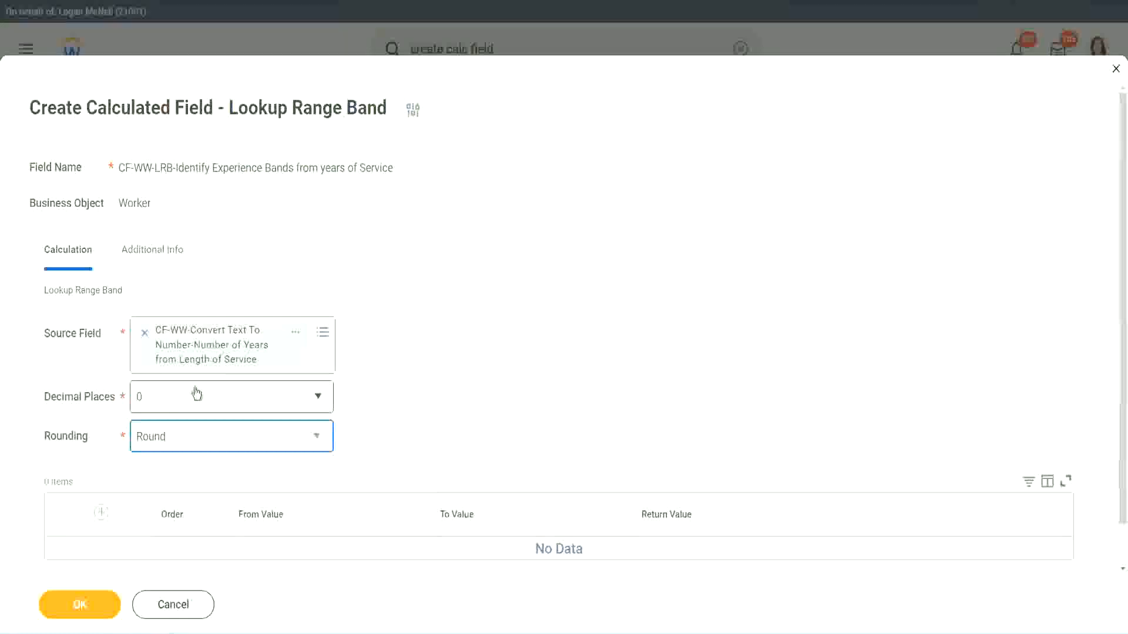
Add the first range band from 0 to 7 with the return value Amateur.
left_click(104, 515)
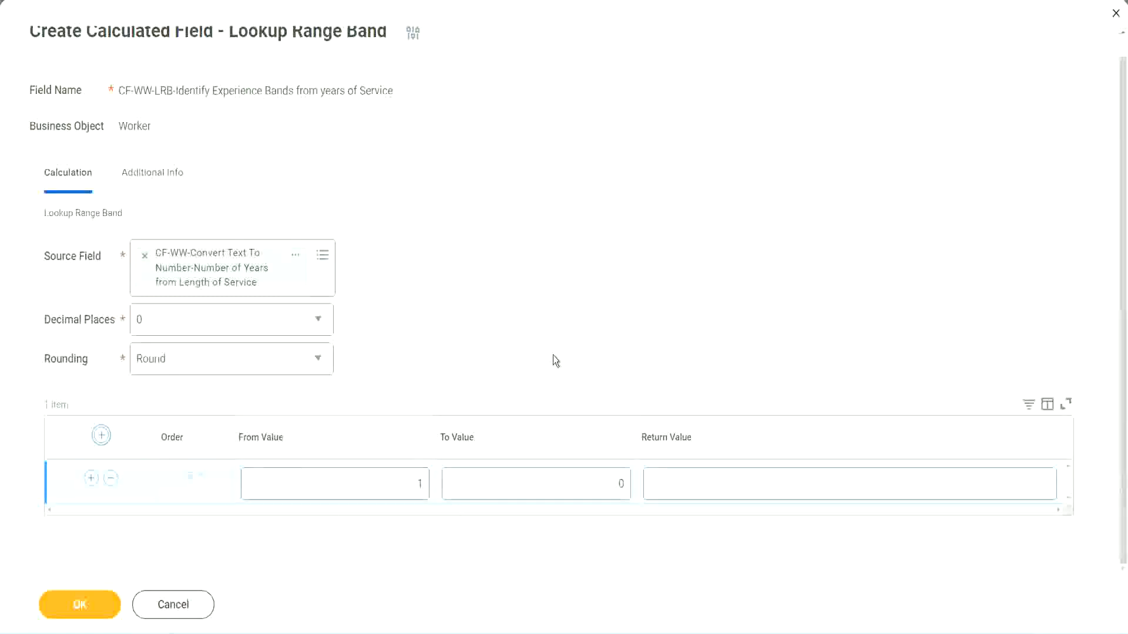
double_click(412, 487)
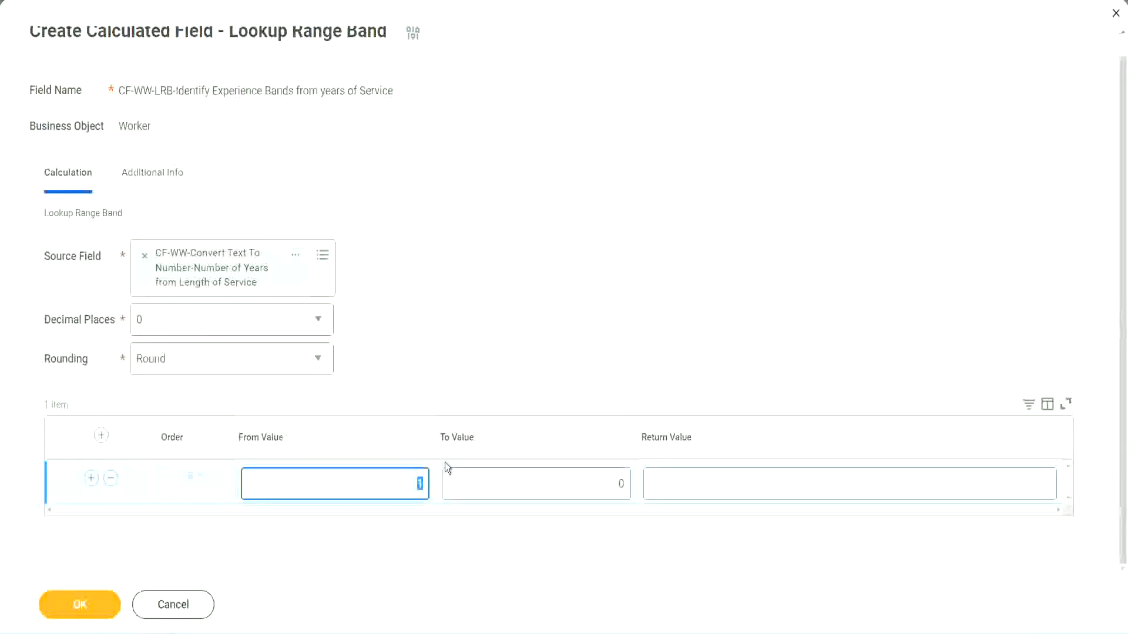
type("0")
key("Tab")
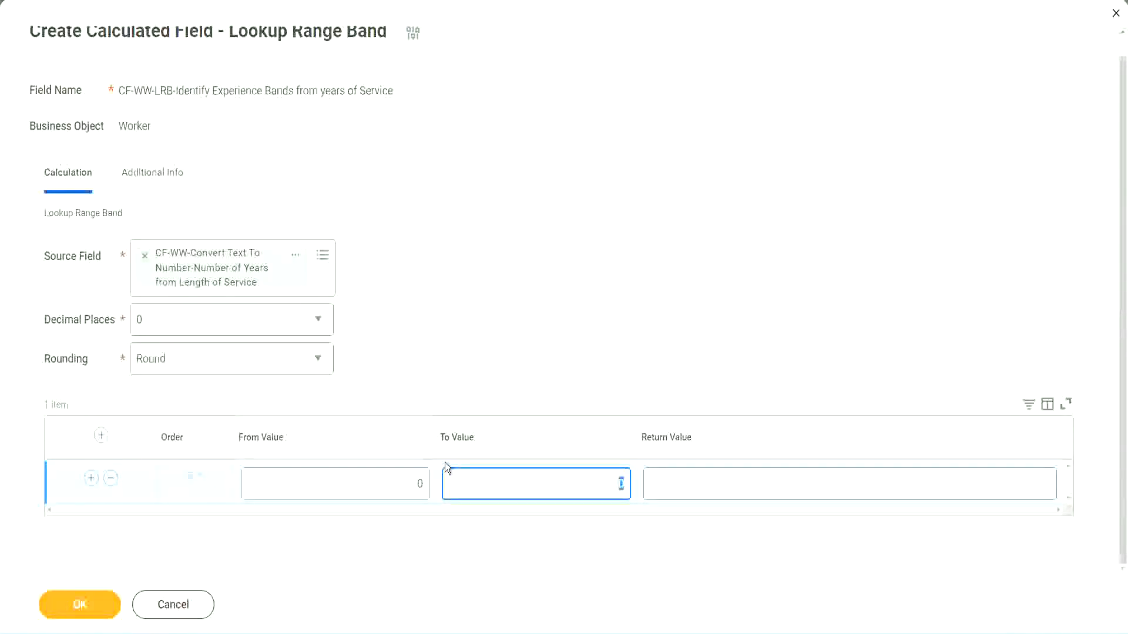
type("7")
key("Tab")
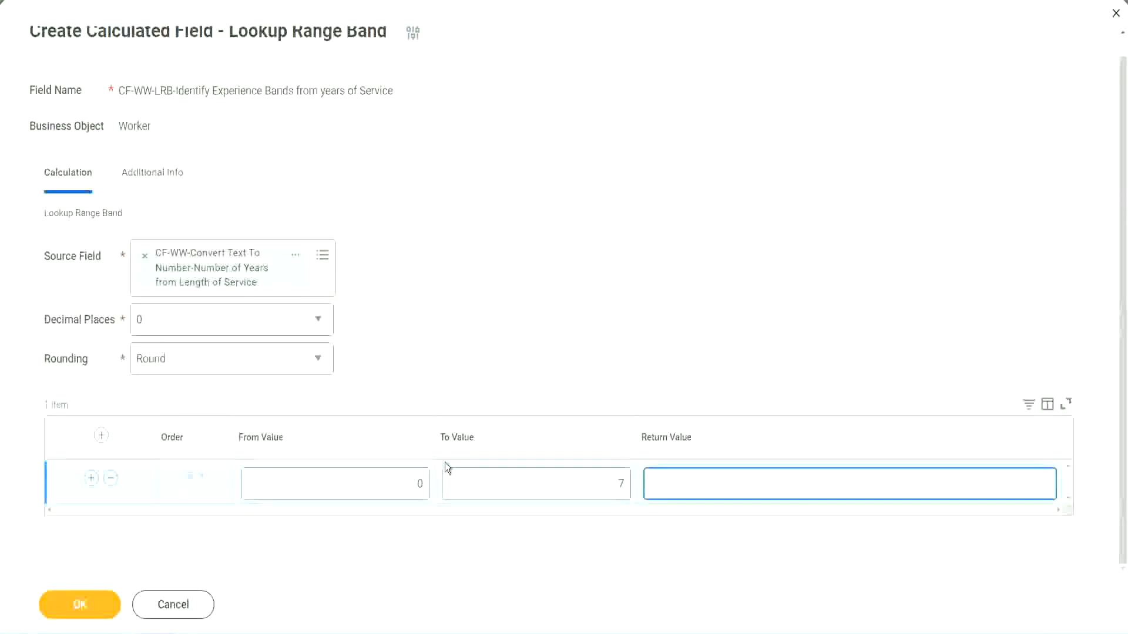
type("Amateur")
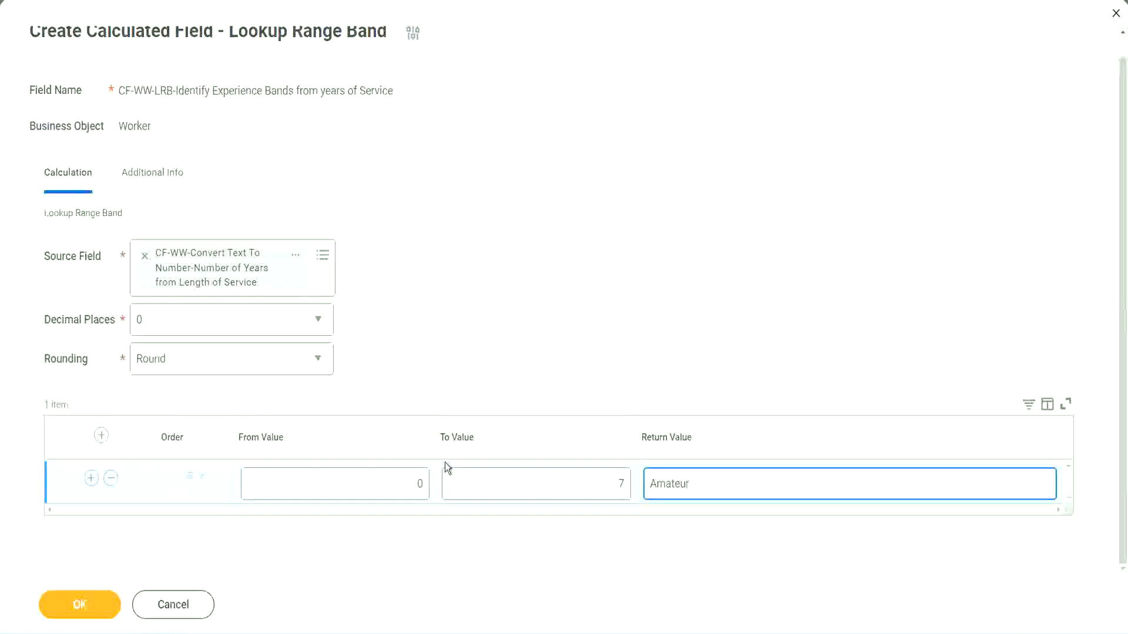
left_click(390, 492)
left_click(603, 473)
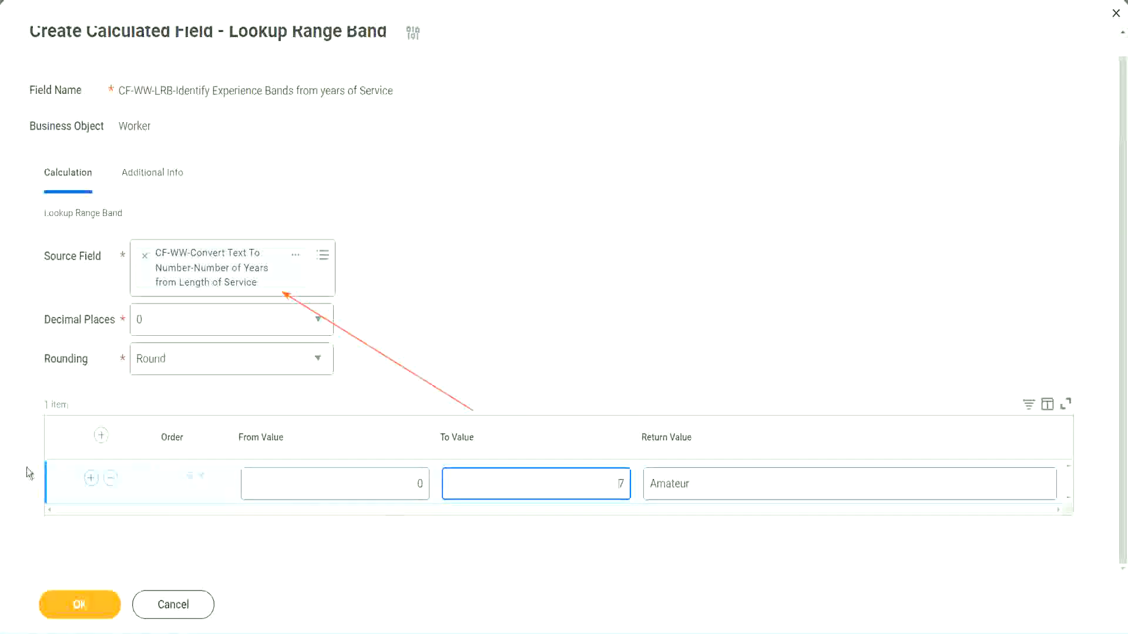
Add a second range band from 8 to 15 with the return value Experienced.
left_click(90, 479)
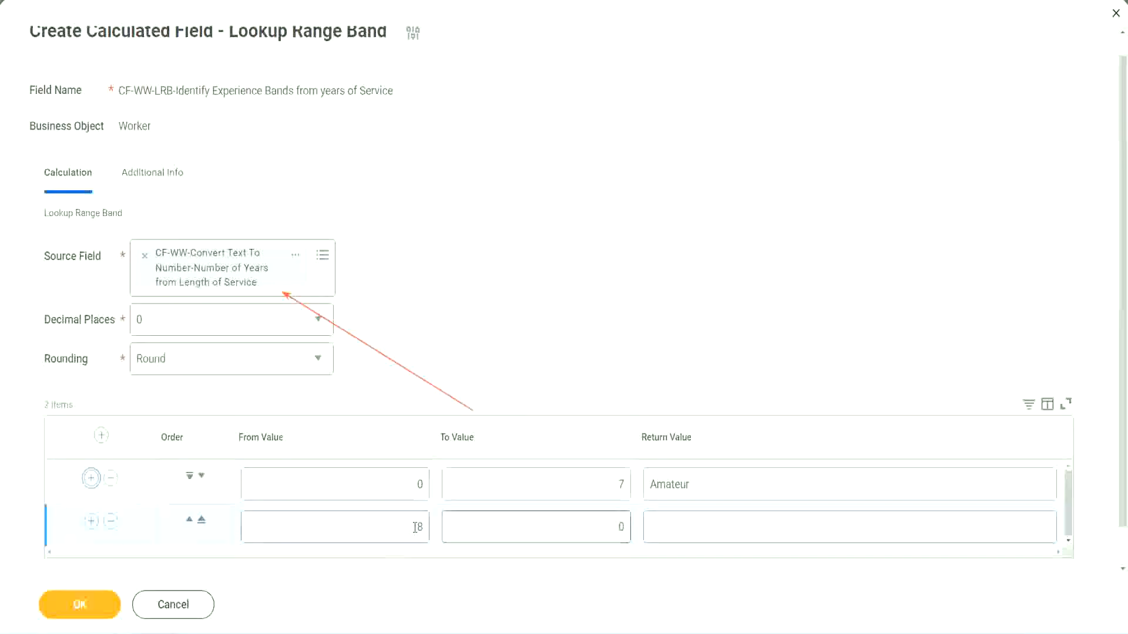
double_click(426, 527)
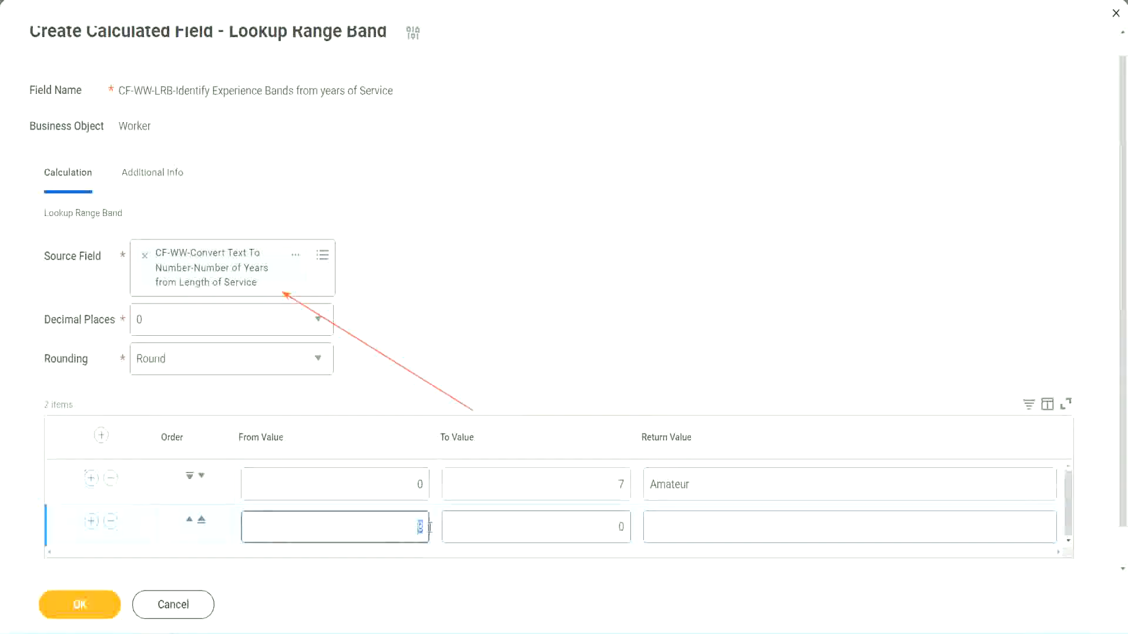
double_click(412, 487)
left_click(613, 488)
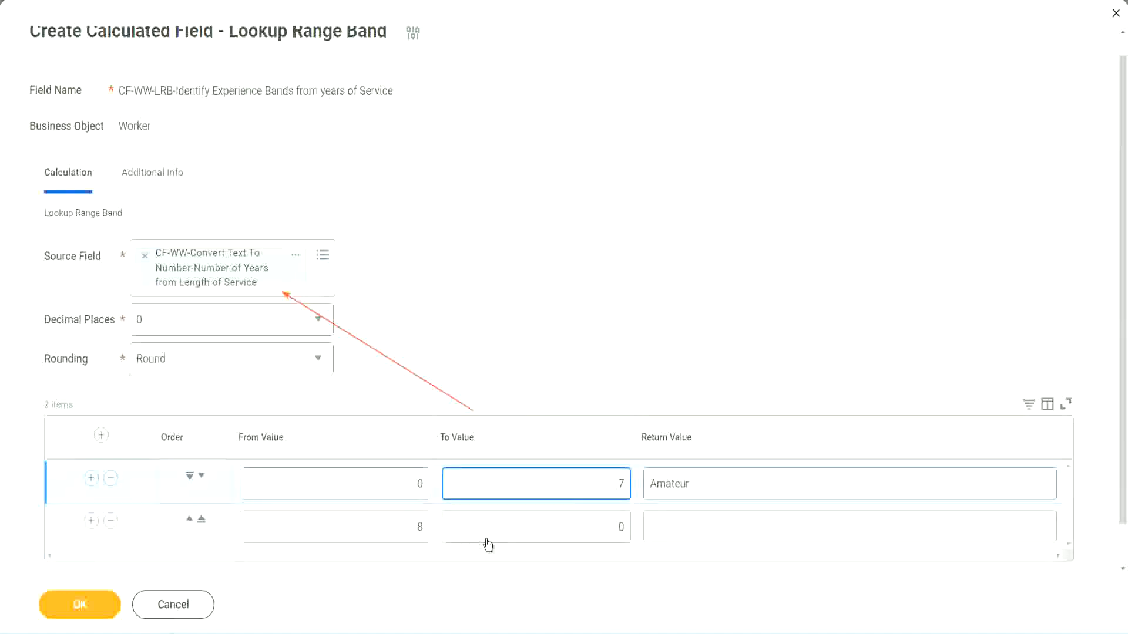
double_click(399, 527)
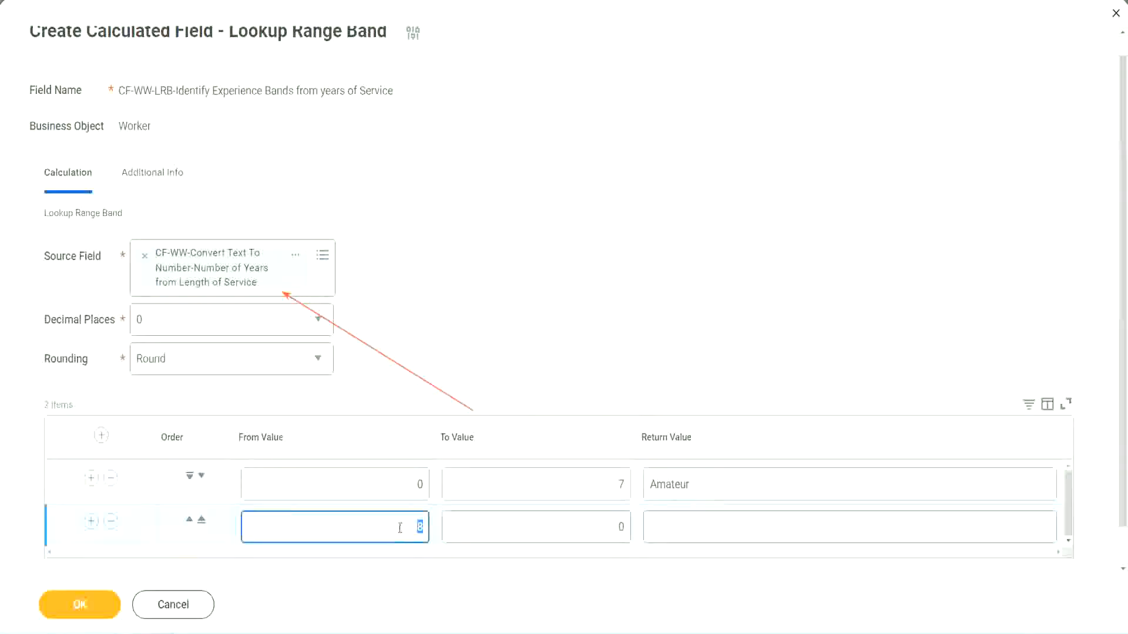
left_click(398, 527)
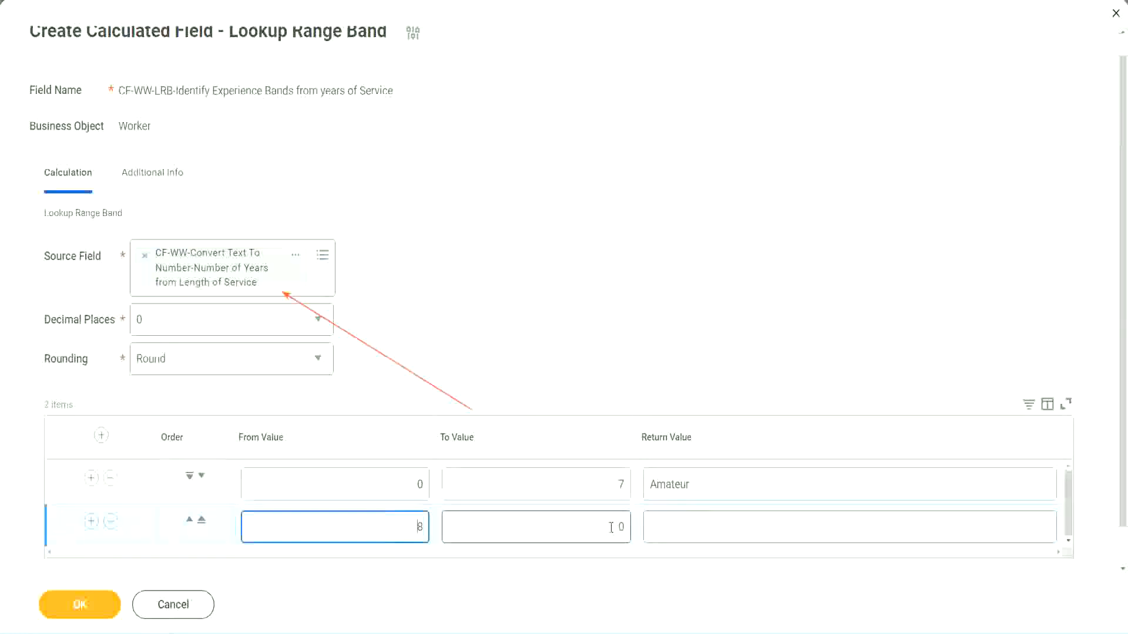
left_click(611, 527)
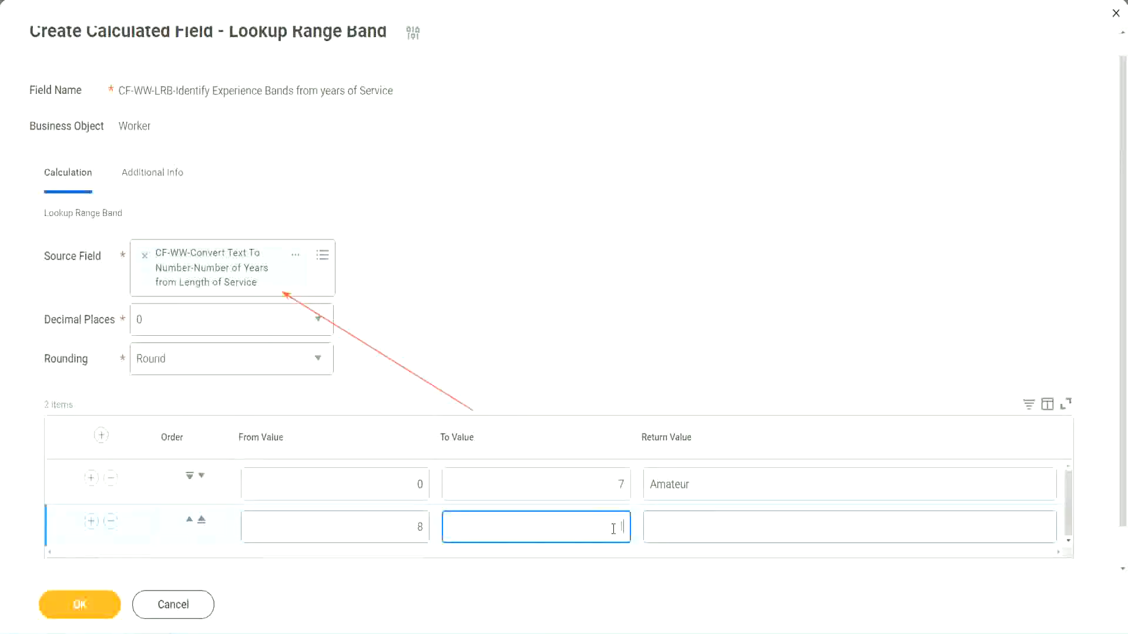
type("15")
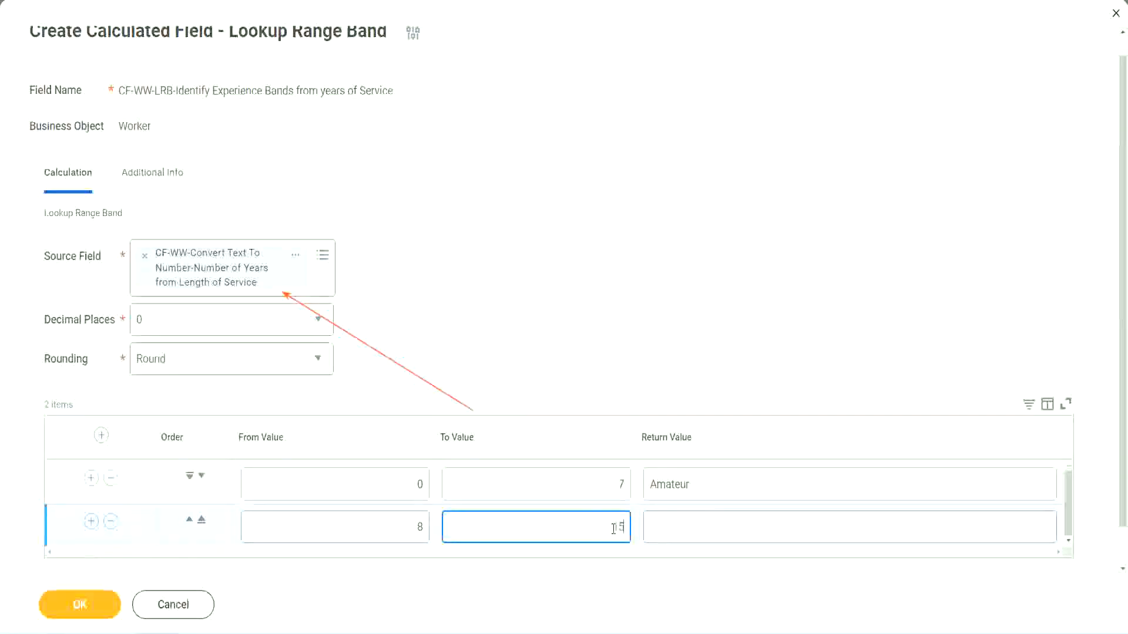
left_click(696, 524)
type("Ex")
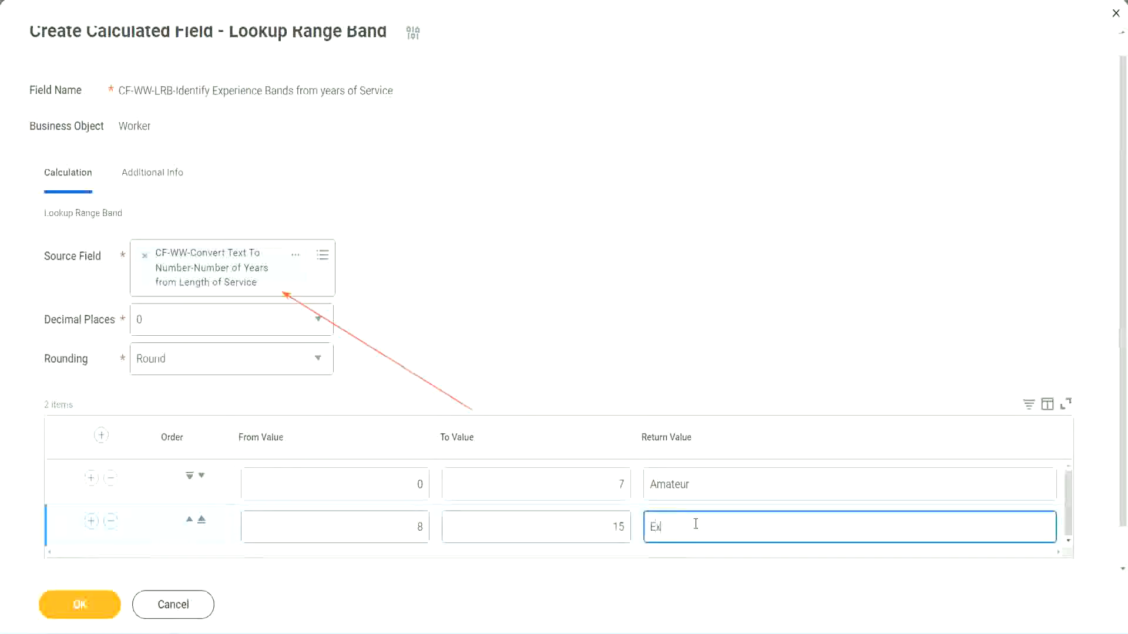
type("perienced")
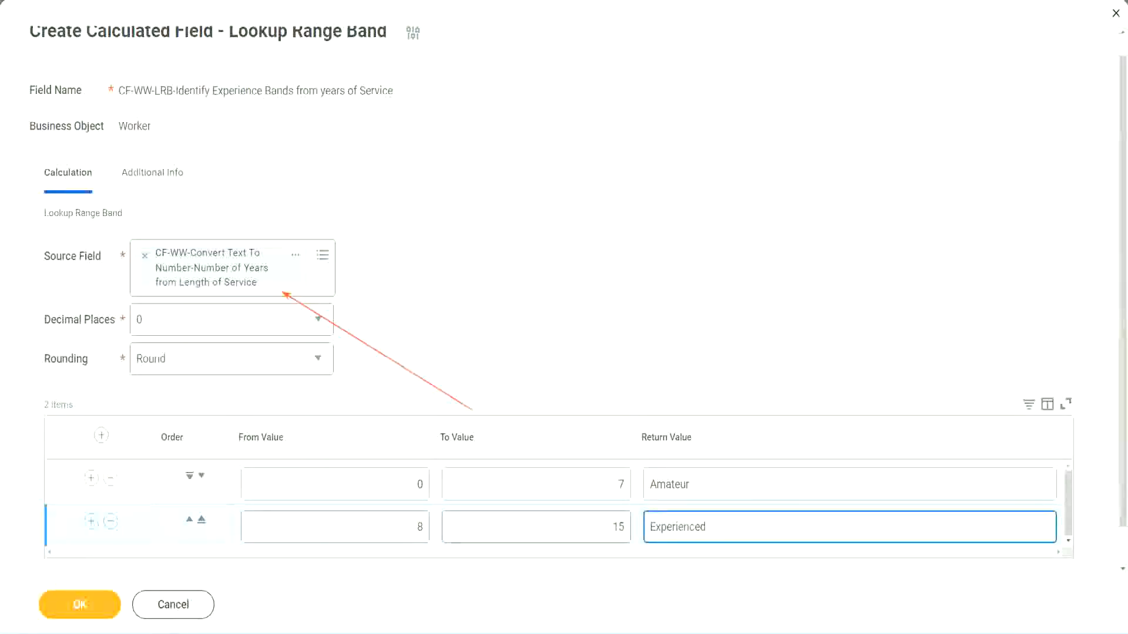
Add a third range band from 16 to 30 with the return value Senior.
left_click(91, 521)
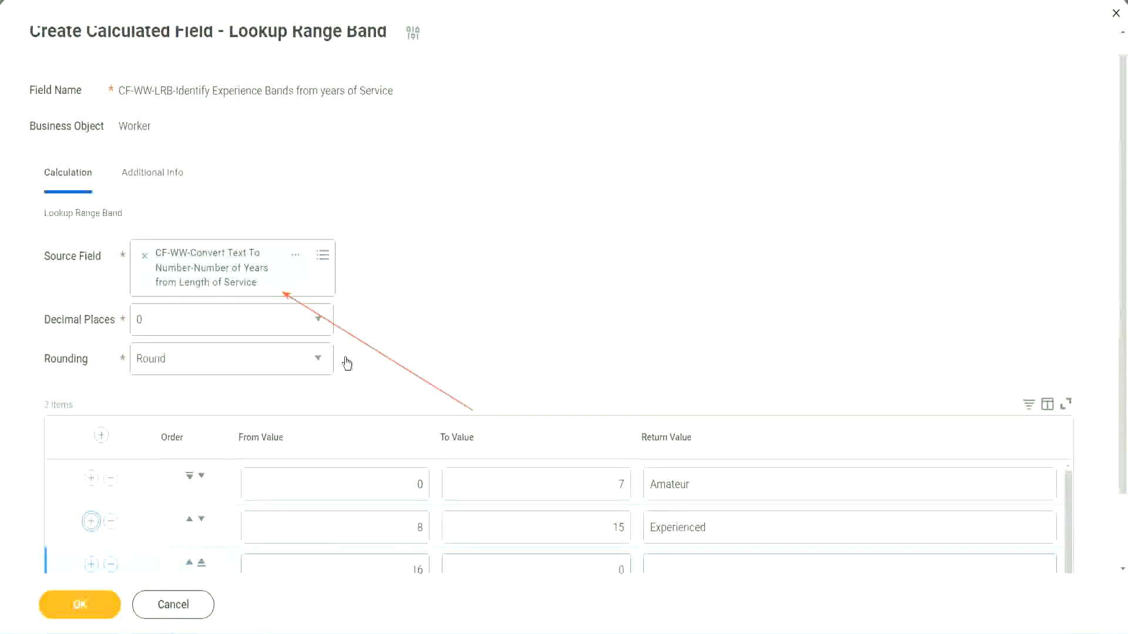
scroll(411, 359, "down", 2)
left_click(399, 488)
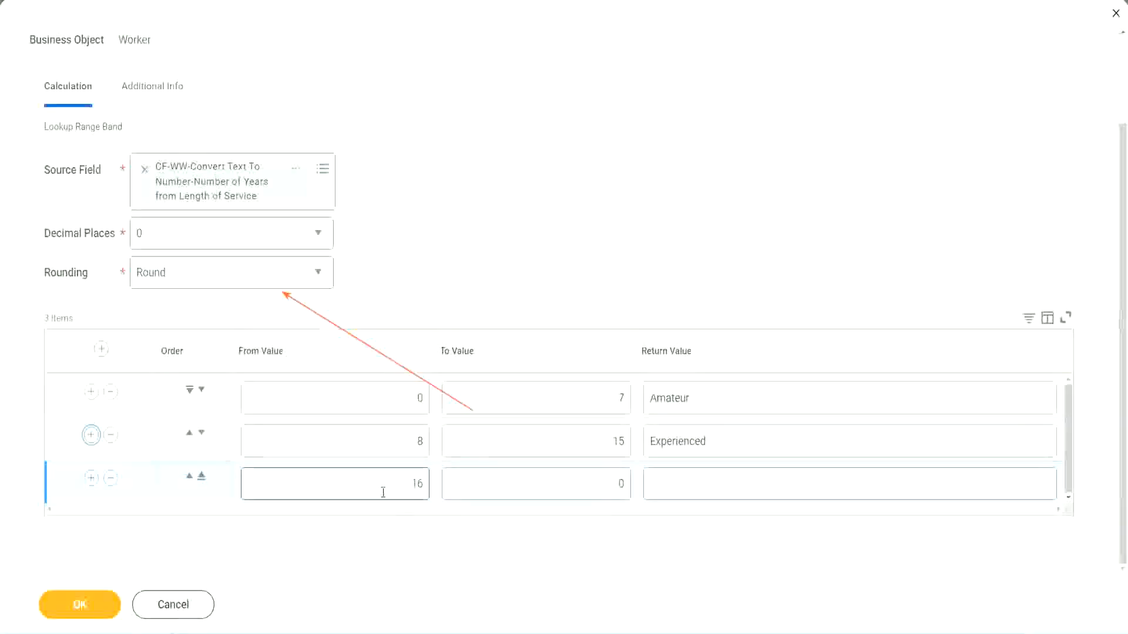
left_click(566, 484)
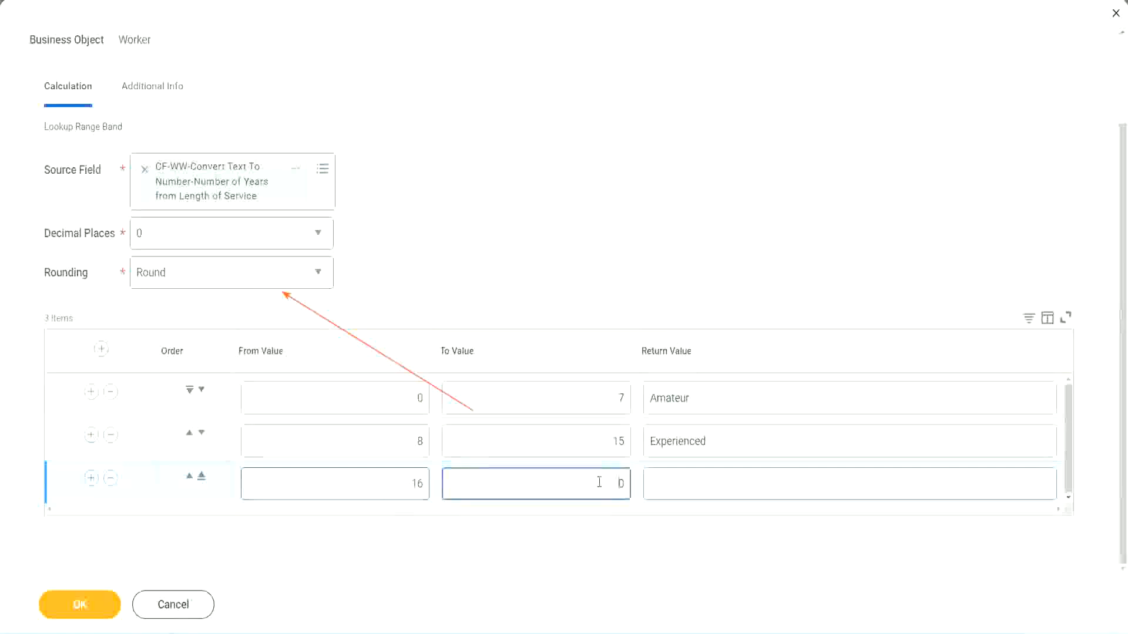
type("3")
key("Tab")
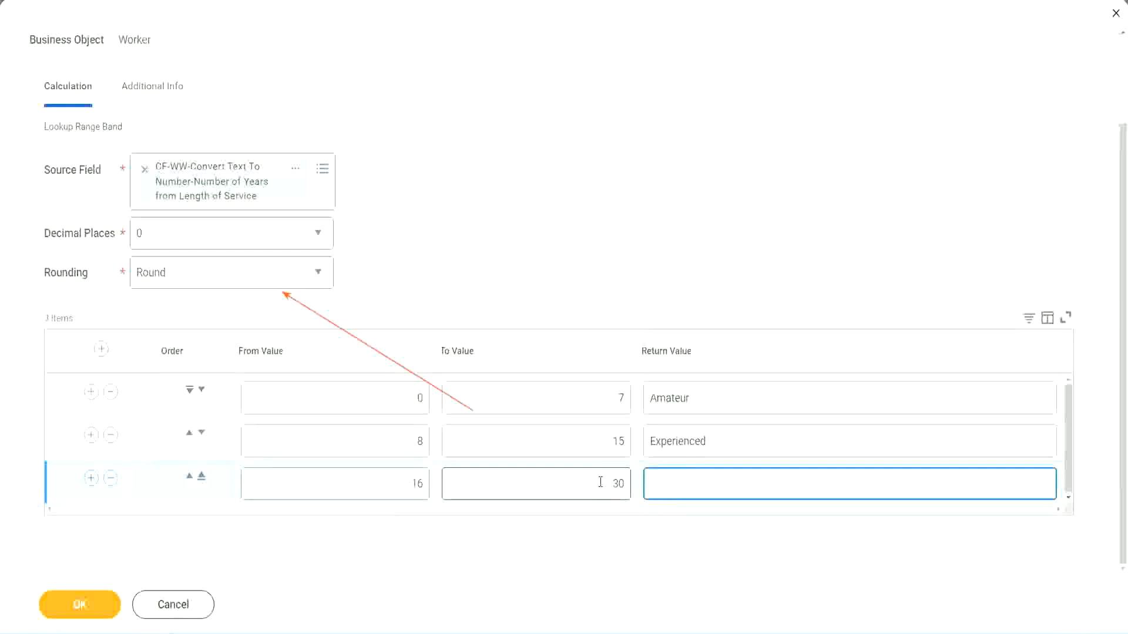
type("Senior")
Add a fourth range band from 31 to 1000 with the return value Legend.
left_click(92, 478)
scroll(294, 469, "down", 1)
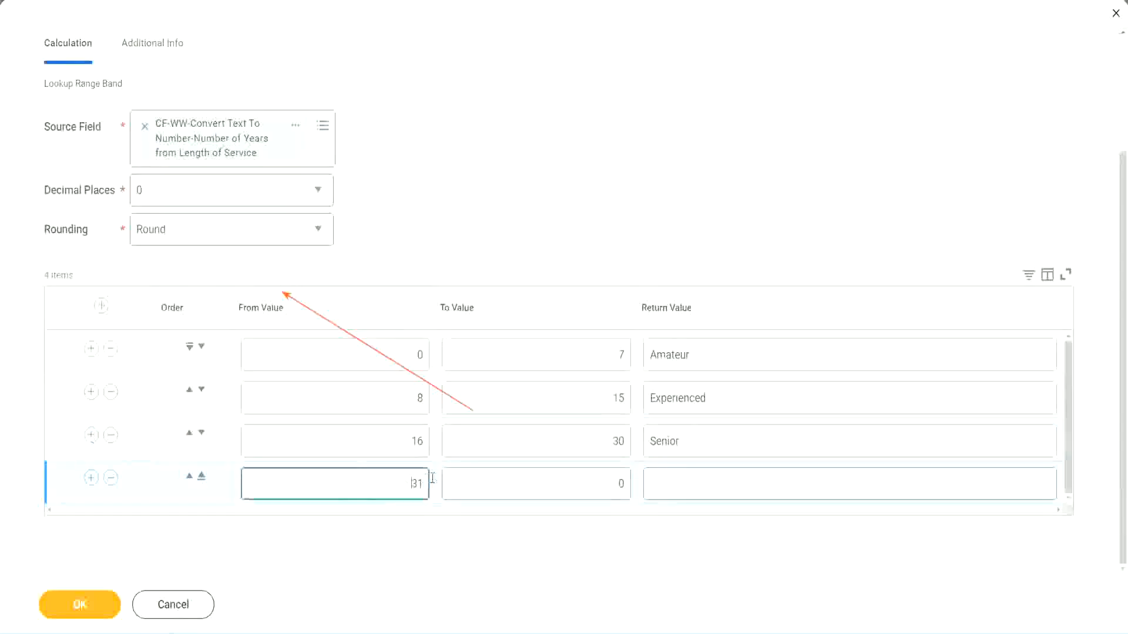
double_click(379, 478)
left_click(608, 484)
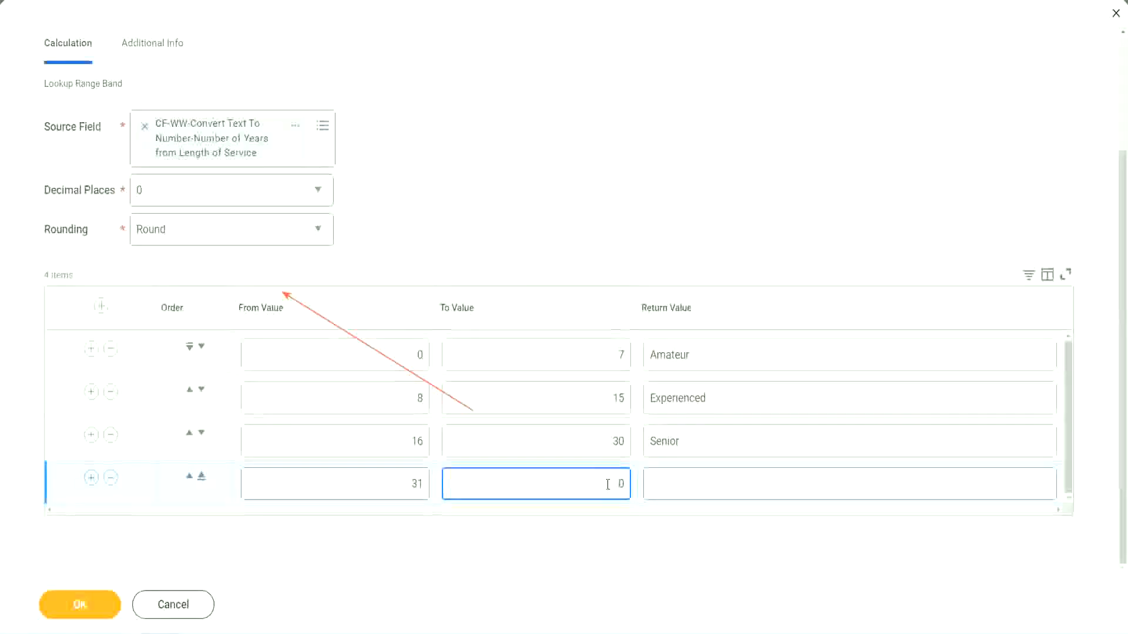
type("1000")
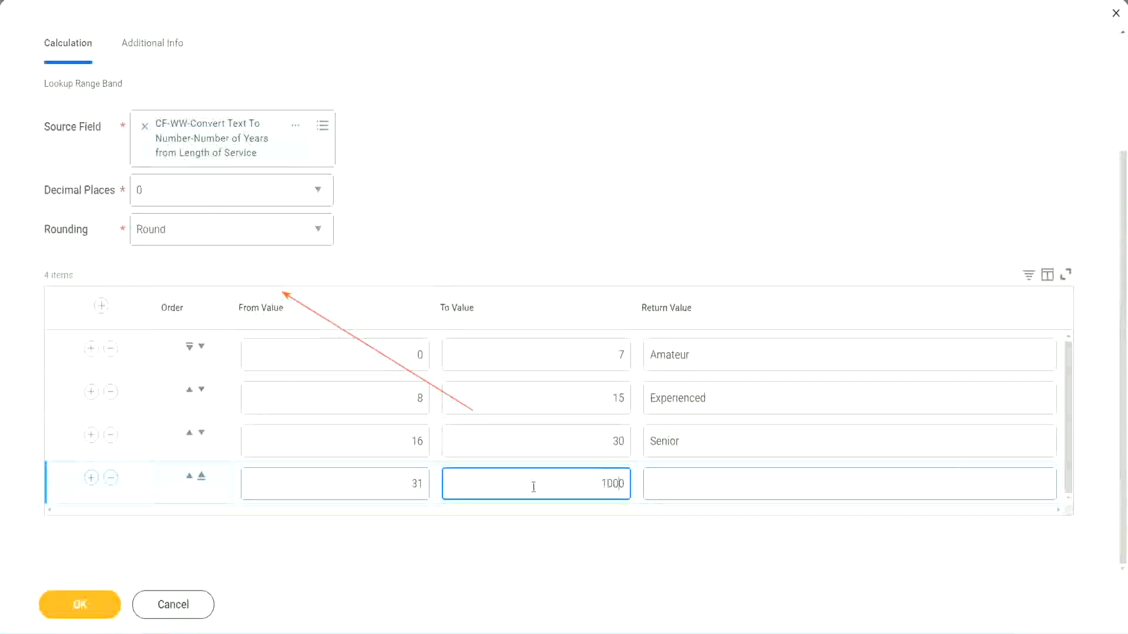
left_click_drag(586, 476, 654, 476)
left_click_drag(597, 480, 632, 480)
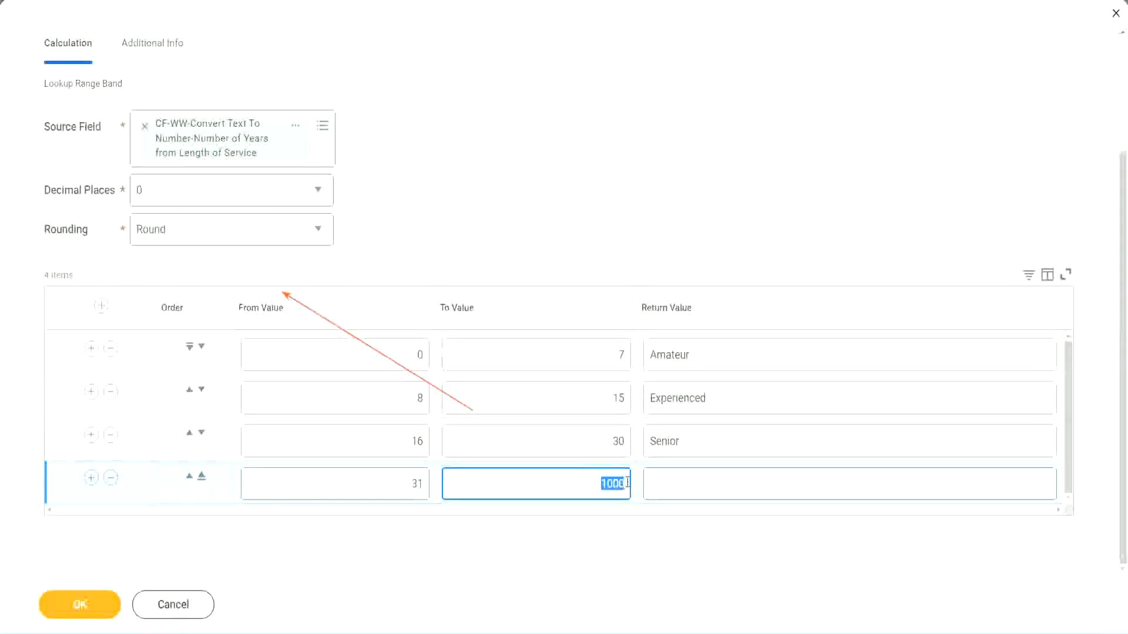
left_click(704, 484)
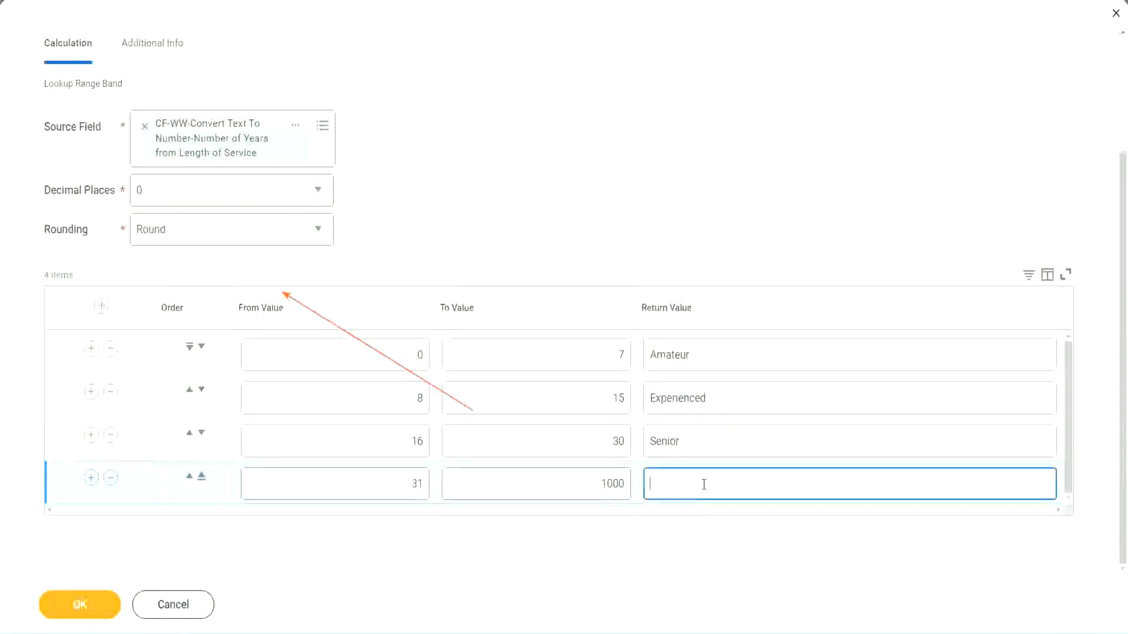
type("Legend")
left_click(524, 195)
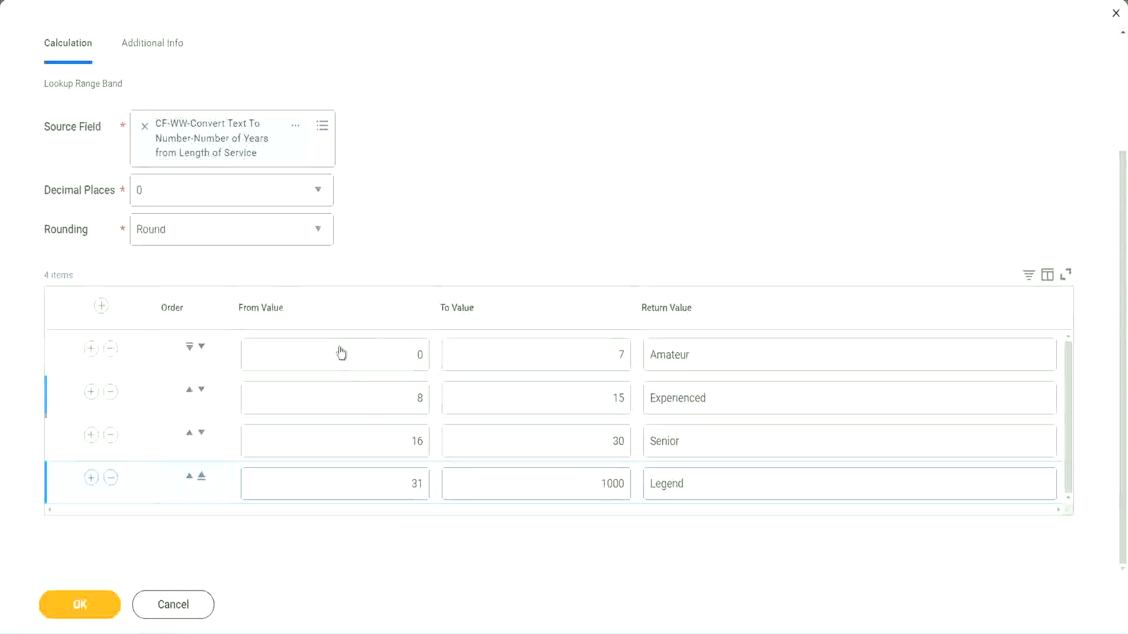
Review the range limits and return values of all four experience bands.
left_click(730, 353)
left_click(729, 399)
left_click(713, 450)
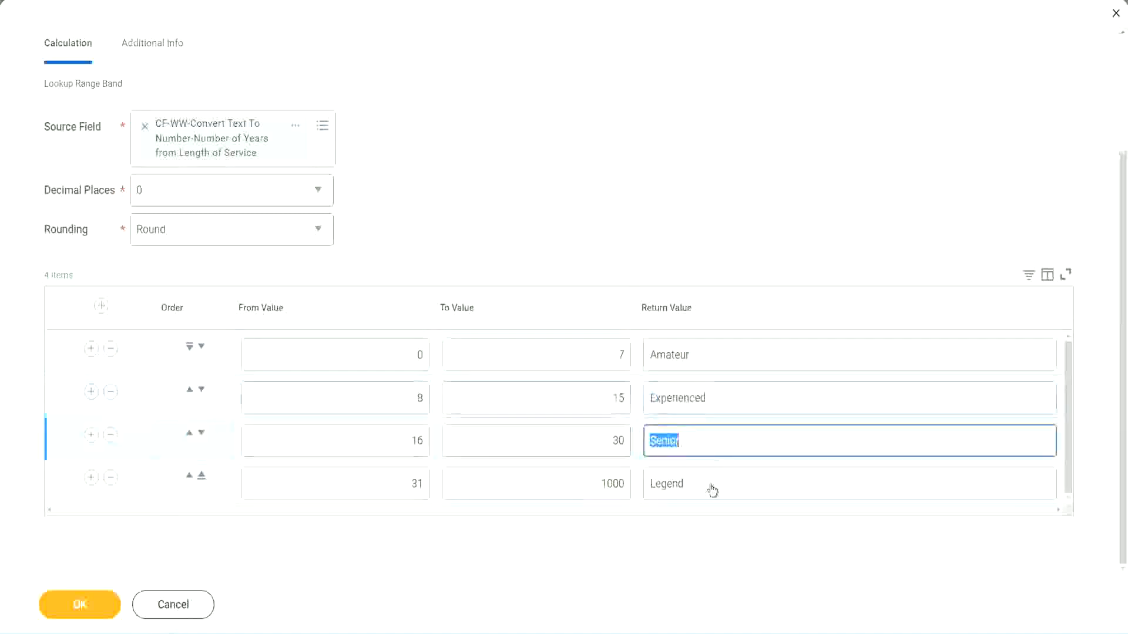
left_click(712, 485)
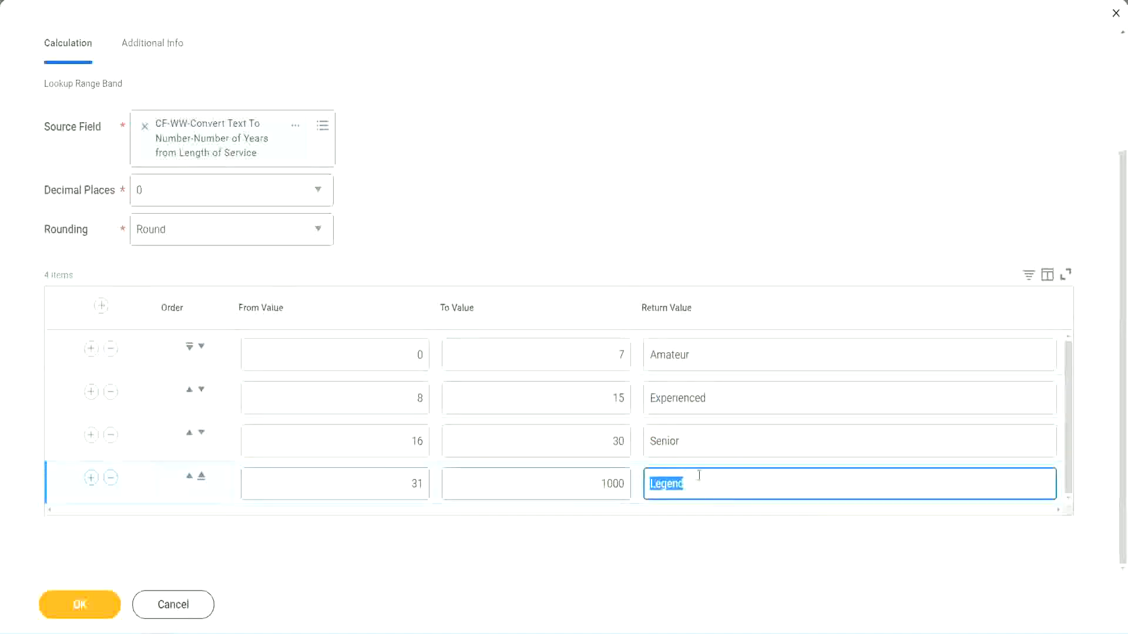
left_click(360, 357)
left_click(577, 347)
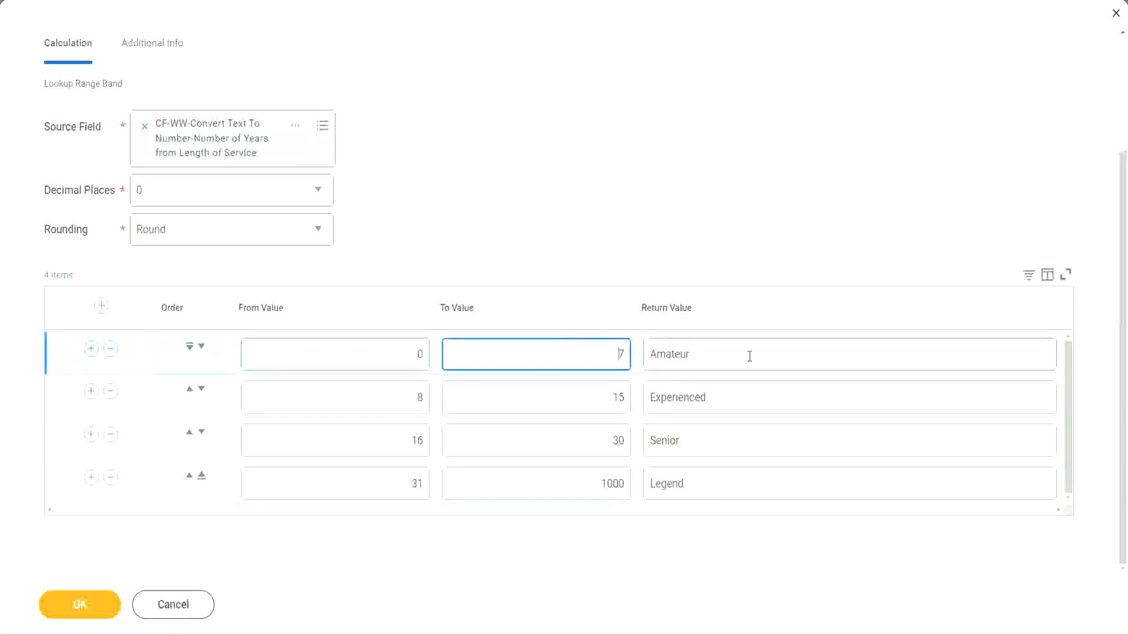
left_click(748, 355)
left_click(730, 395)
left_click(717, 450)
left_click(709, 484)
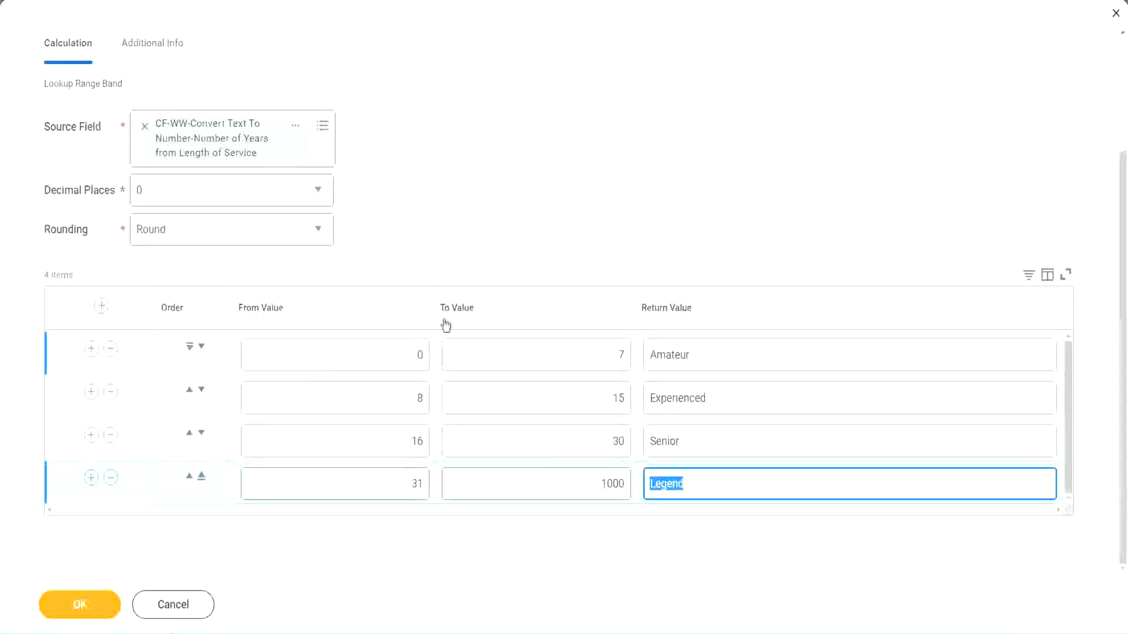
left_click(523, 249)
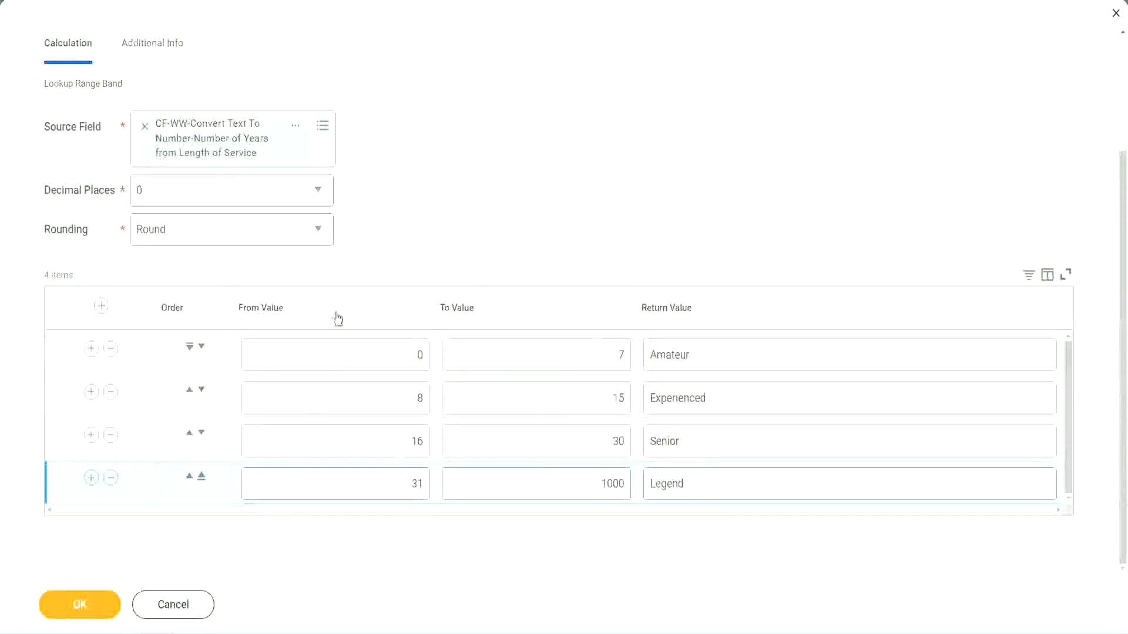
Save the Lookup Range Band calculated field and copy its name from the save confirmation.
left_click(79, 603)
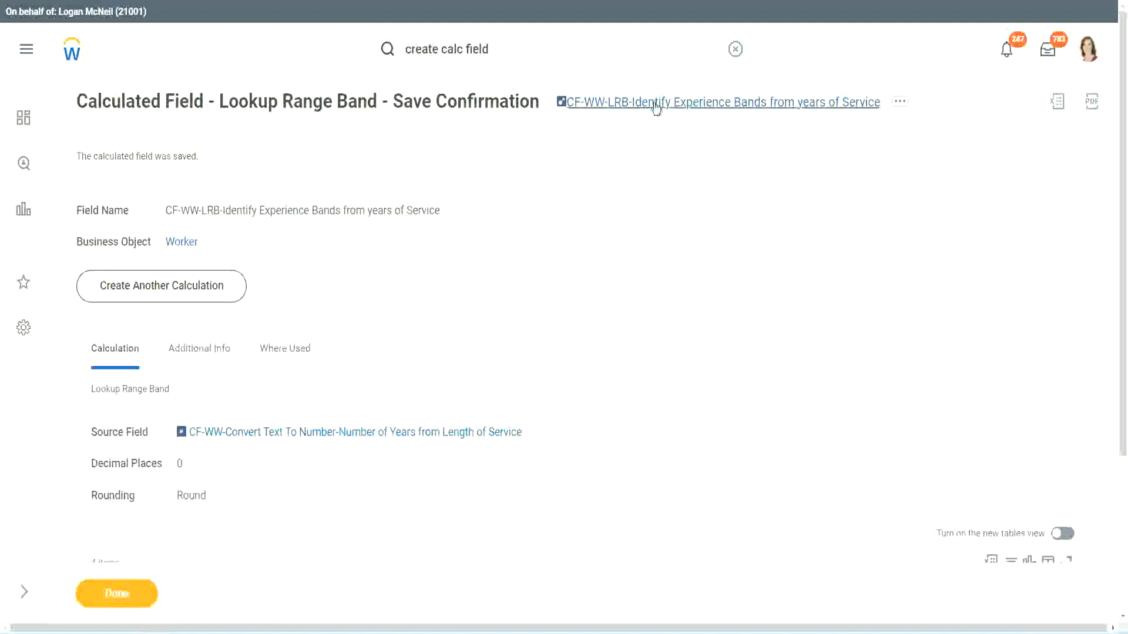
right_click(654, 107)
left_click(667, 167)
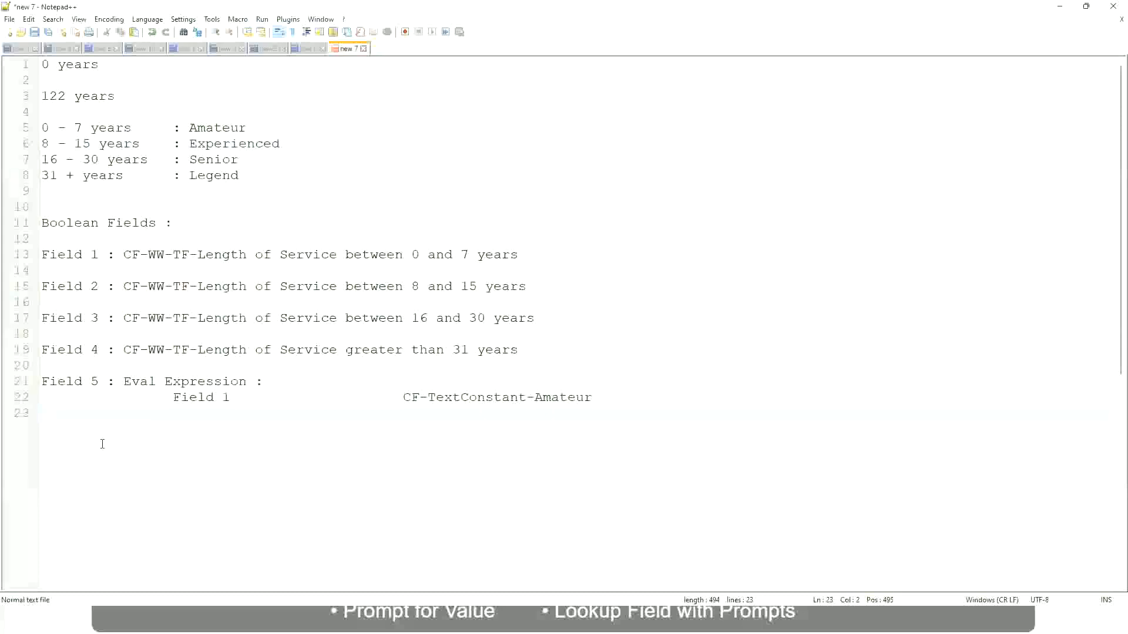
Switch to Notepad++ and write 10,000 USD on a new line a few lines below the Eval Expression notes.
key("Return")
key("Return")
key("Return")
key("Left")
type("10,000 USD")
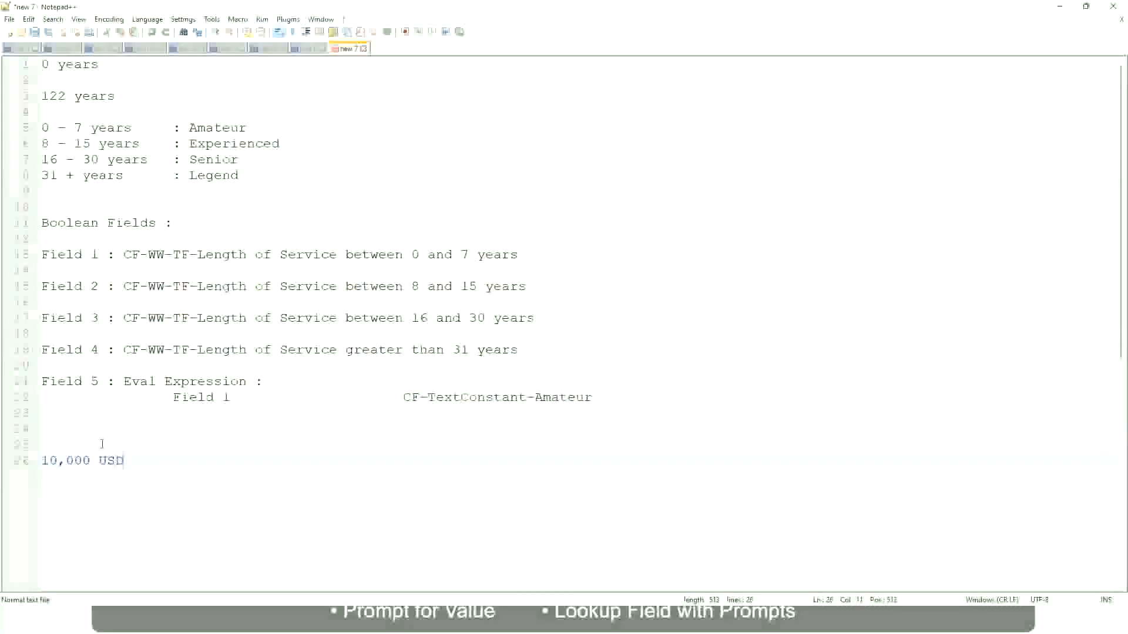
Add 1,000,000 USD on the same line, spaced well apart from 10,000 USD, and leave a blank line below.
key("Tab")
key("Tab")
key("Tab")
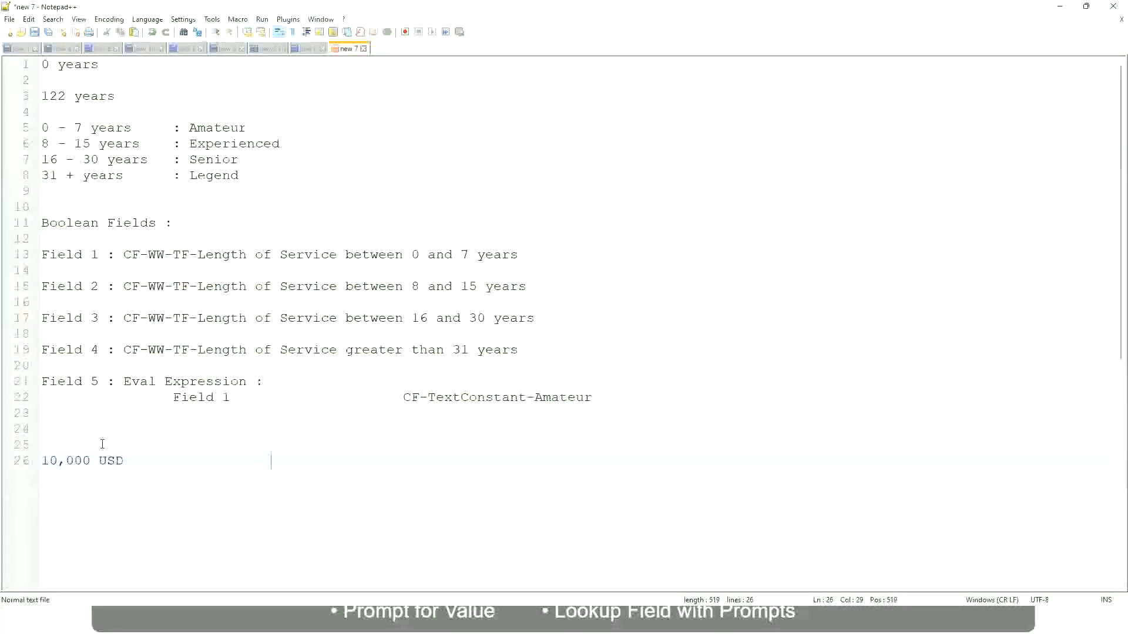
type("1,000,000")
key("Left")
key("Left")
key("Left")
key("Left")
key("Left")
key("Left")
key("Left")
key("Left")
key("Right")
key("Right")
key("Right")
key("Right")
key("Right")
key("shift+Right")
key("shift+Right")
key("shift+Right")
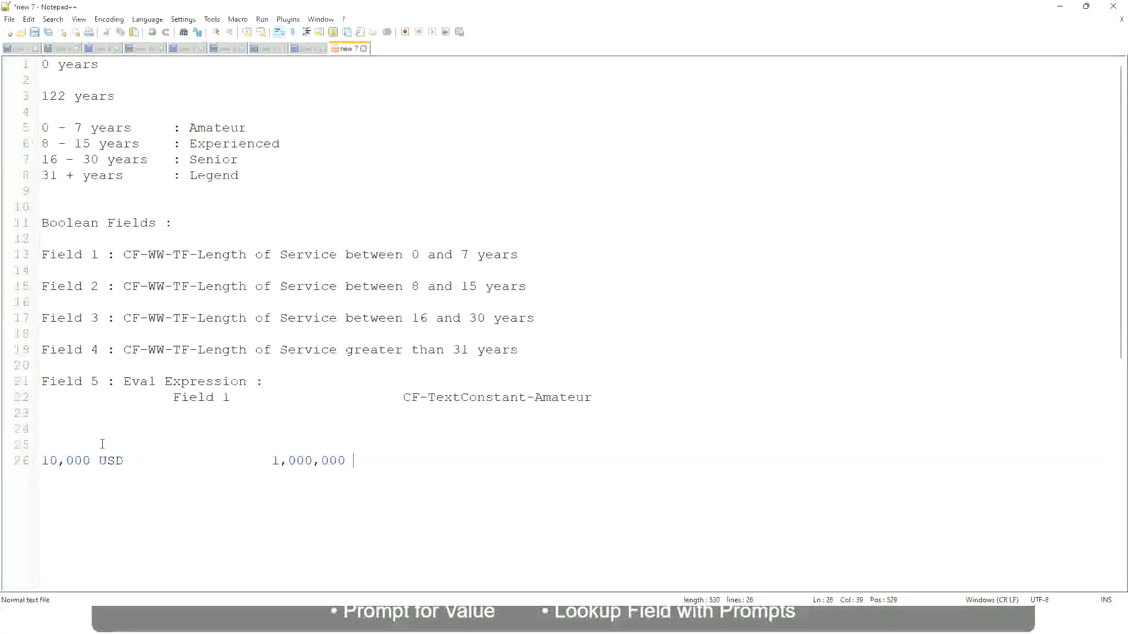
type("USD")
key("Return")
key("Return")
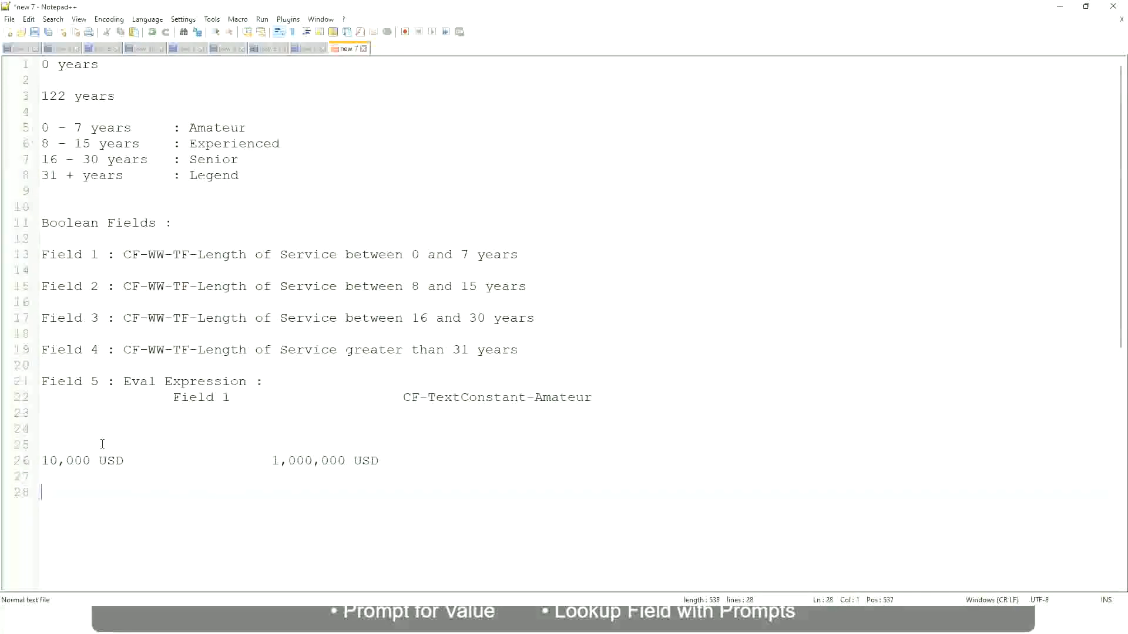
Write the first amount band as "10 - 50,000 : Low" beneath the USD amounts.
type("10 - 50,000")
key("Tab")
type(": Low")
key("Return")
key("Return")
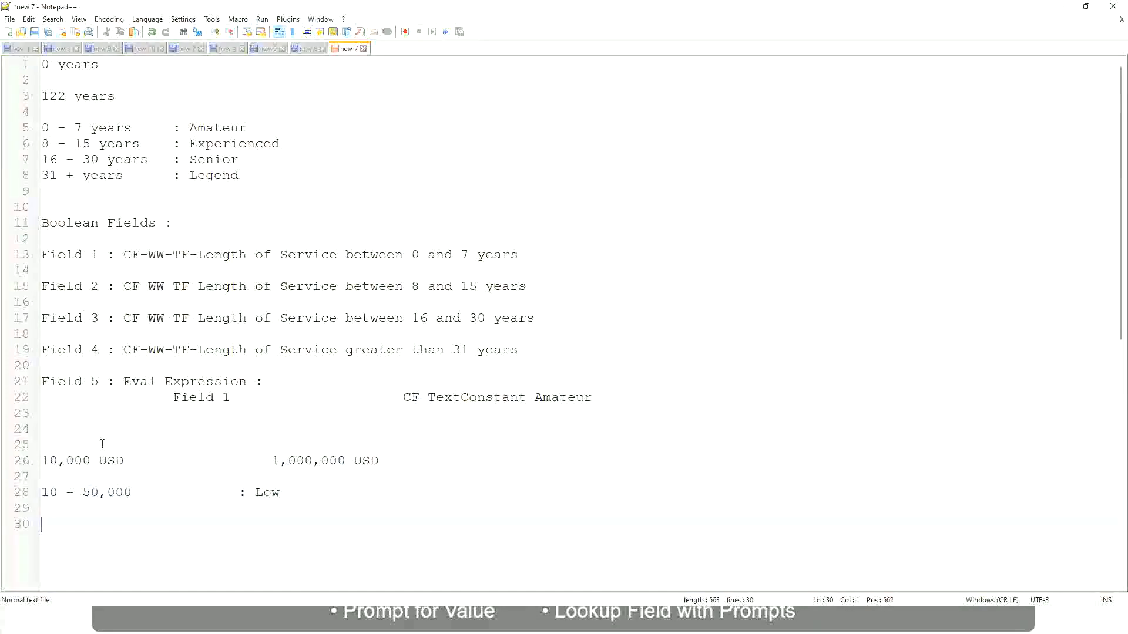
Write the second amount band as "50,001 - 150,000 : Medium" directly under the Low band.
key("Up")
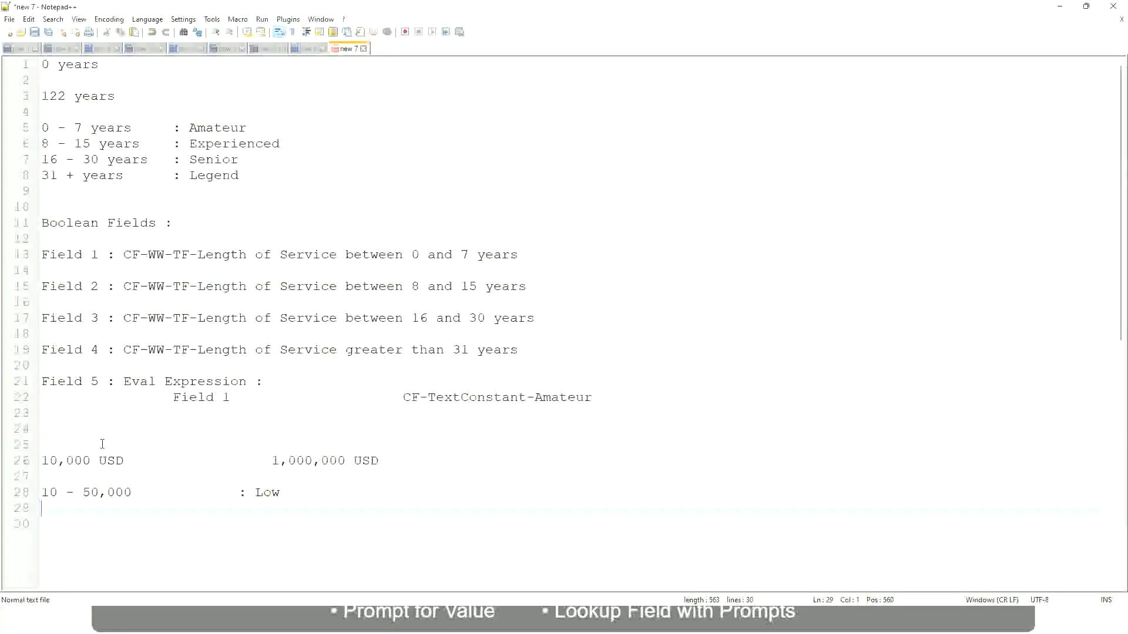
type("50,001 - 150,000")
key("Tab")
key("Tab")
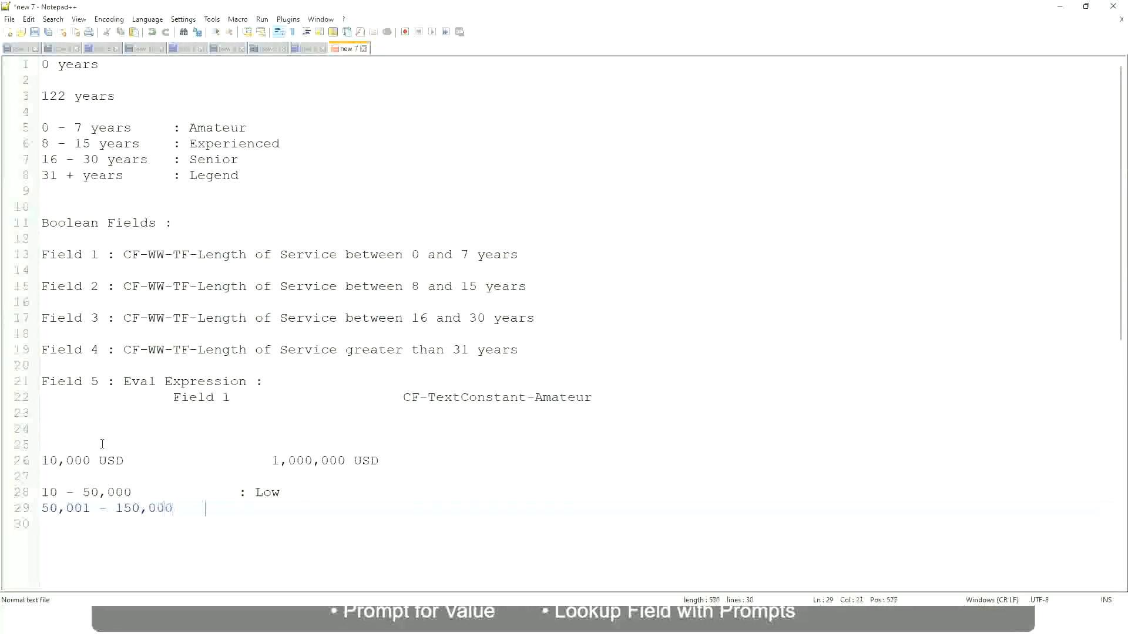
type(": Medium")
key("Return")
Write the third amount band as "> 150,000 : High" under the Medium band, with its label aligned.
type("> 1")
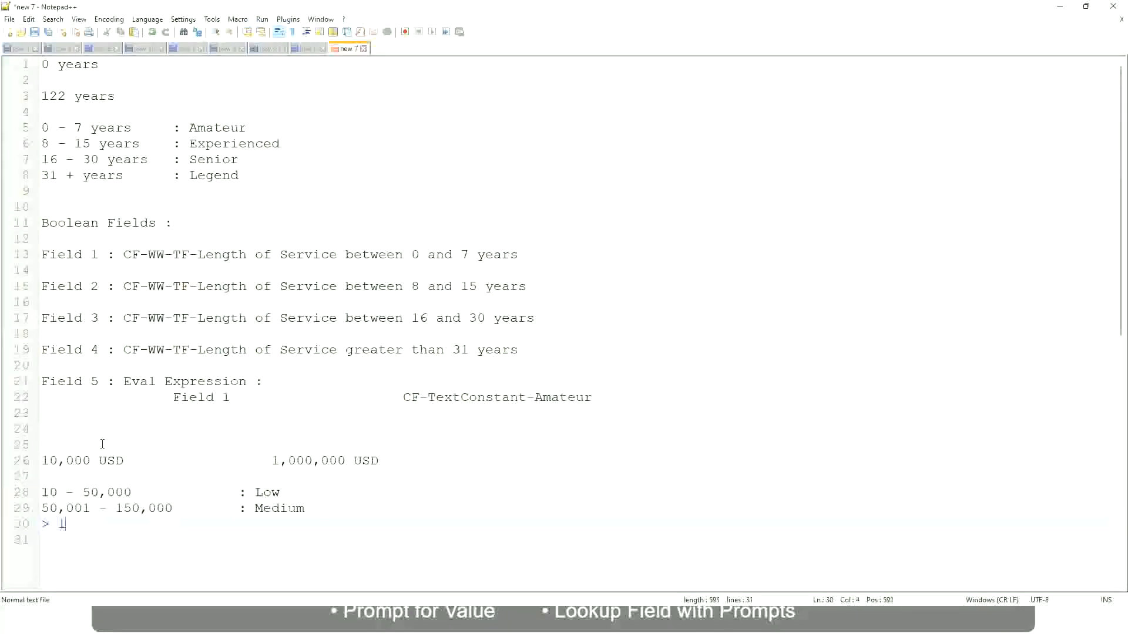
type("50,000")
key("Tab")
key("Tab")
key("Tab")
type(": High")
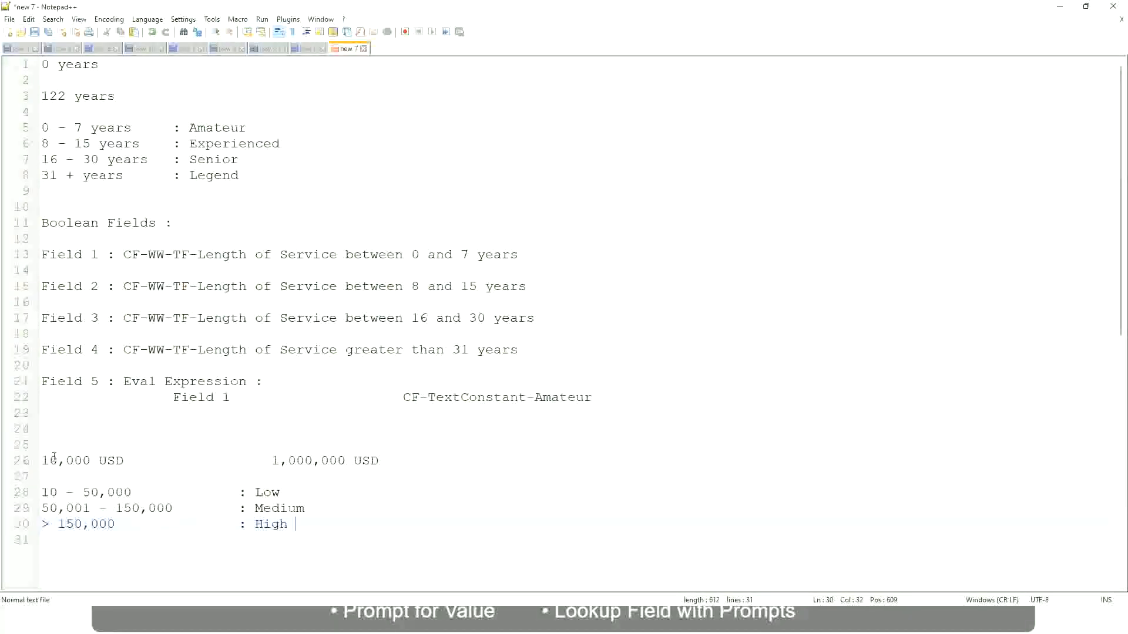
Review the 10,000 USD and 1,000,000 USD amounts against the Low, Medium and High bands listed beneath them.
left_click(36, 461)
left_click(37, 460)
left_click(48, 460)
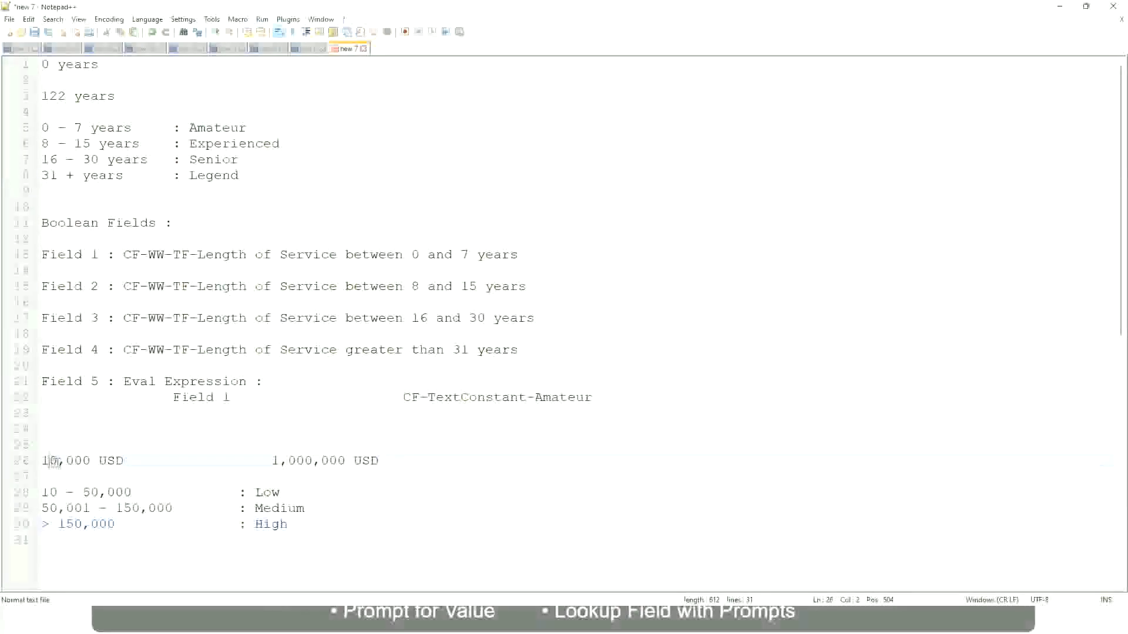
double_click(337, 461)
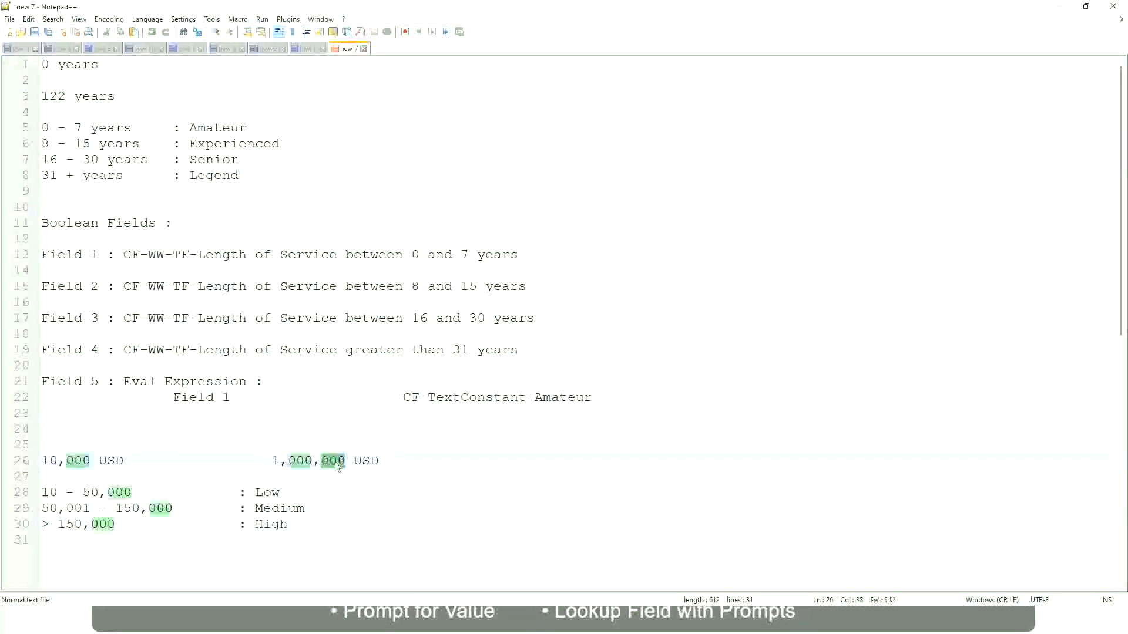
left_click(207, 509)
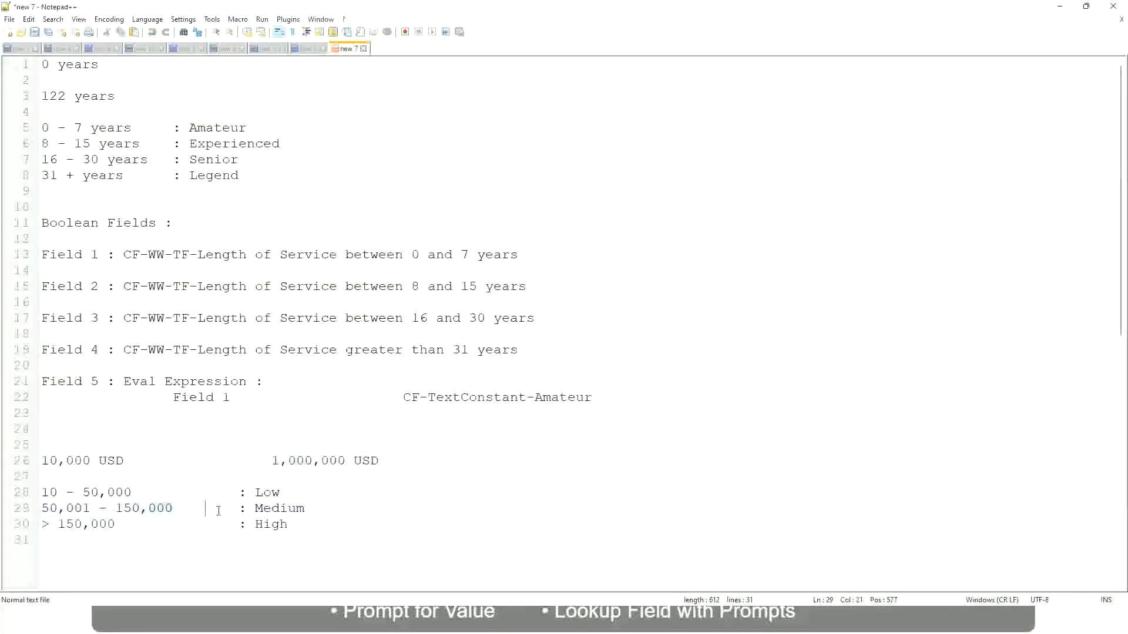
left_click(36, 461)
left_click(349, 464)
left_click(271, 492)
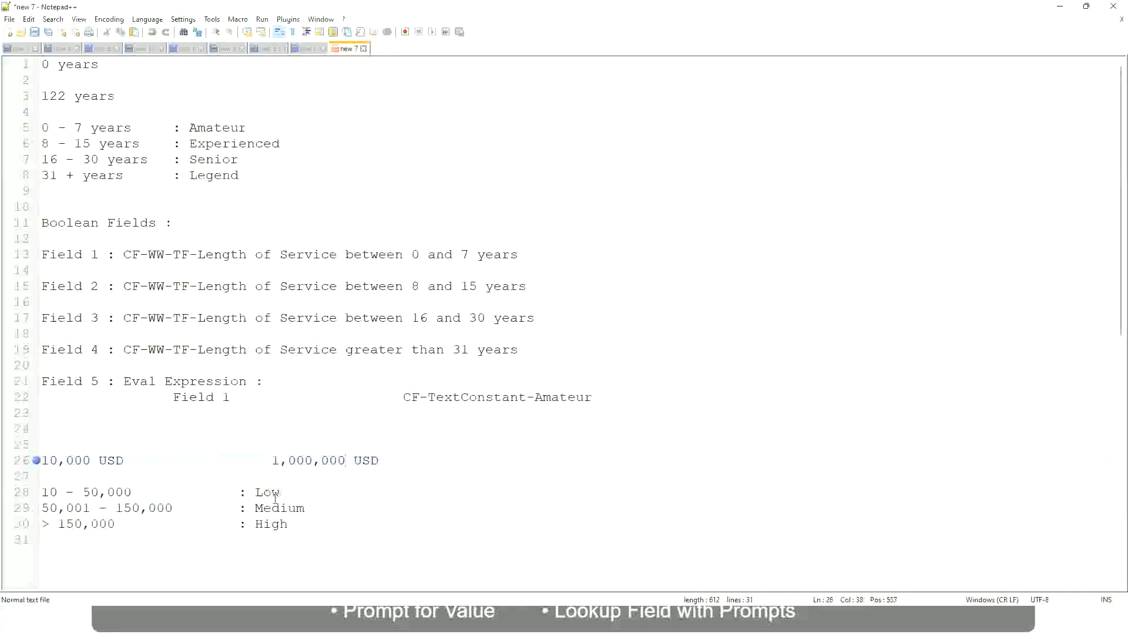
left_click(272, 528)
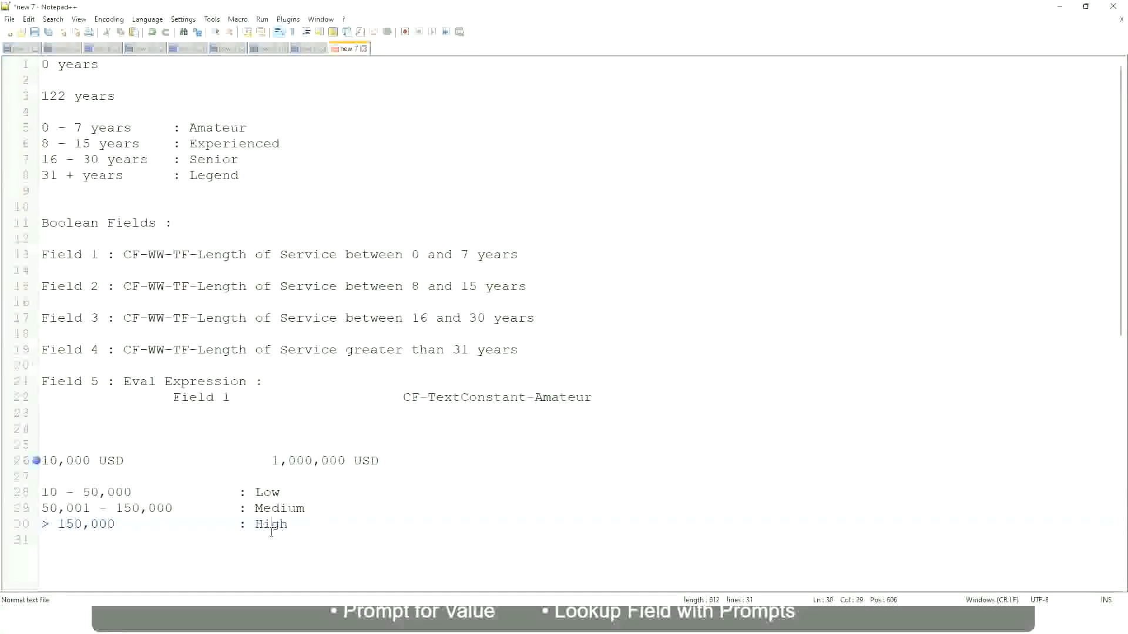
left_click(136, 477)
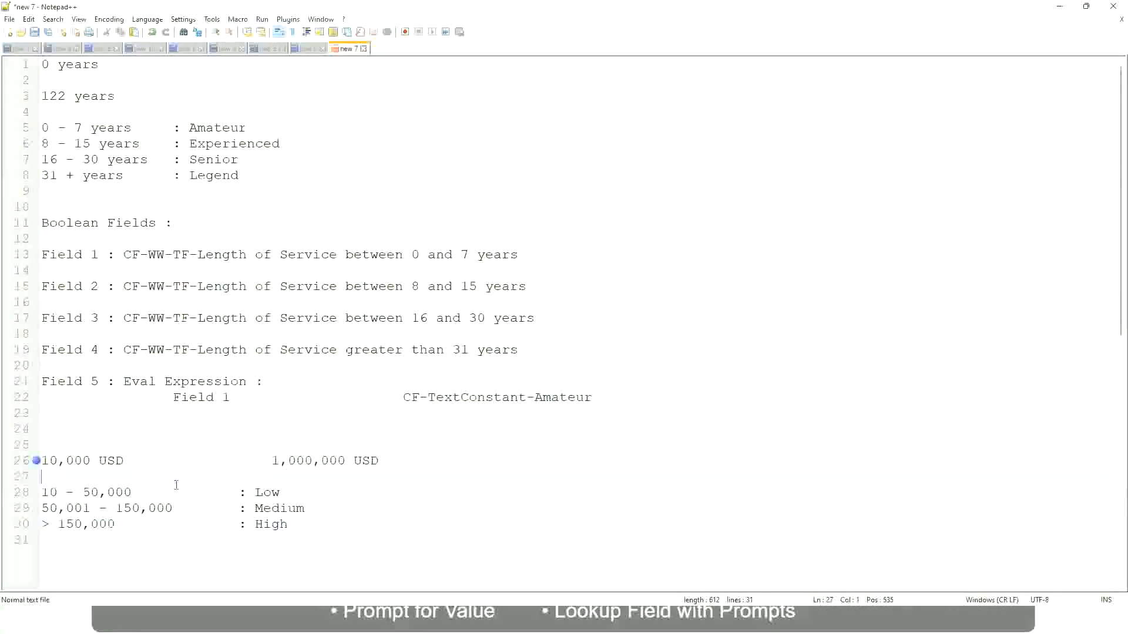
left_click(289, 522)
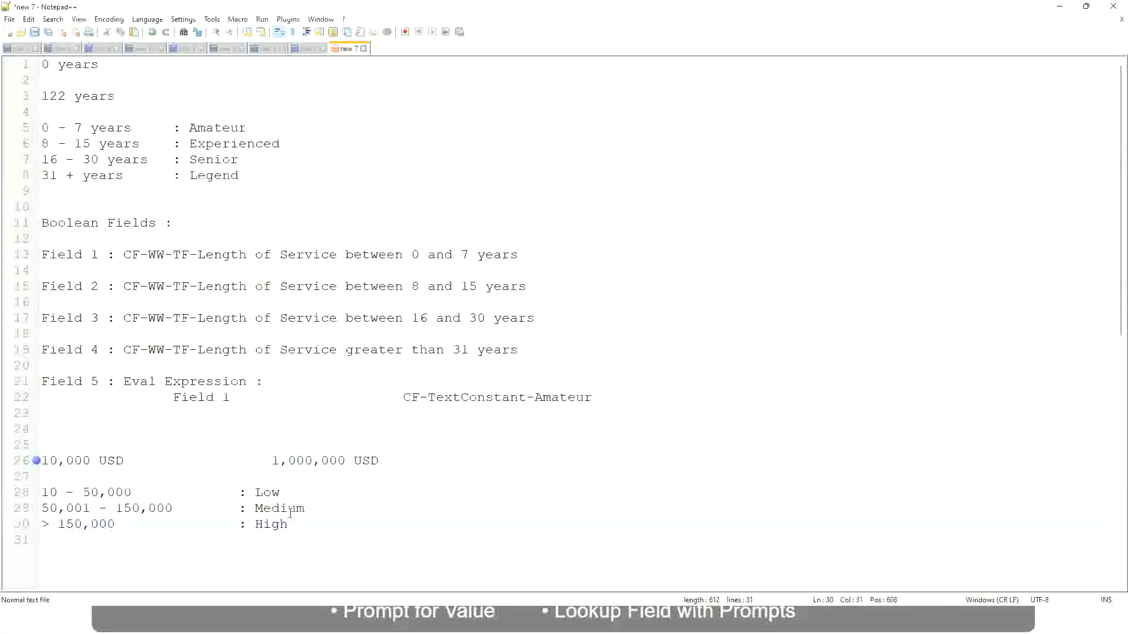